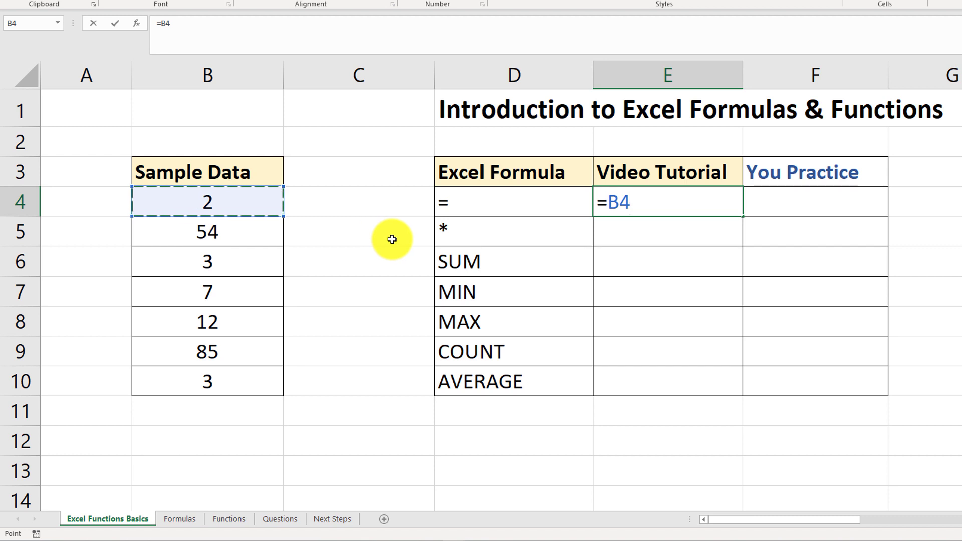
# Step: Complete the formula in E4 as =B4+B5 to add the first two sample values
pyautogui.click(234, 224)
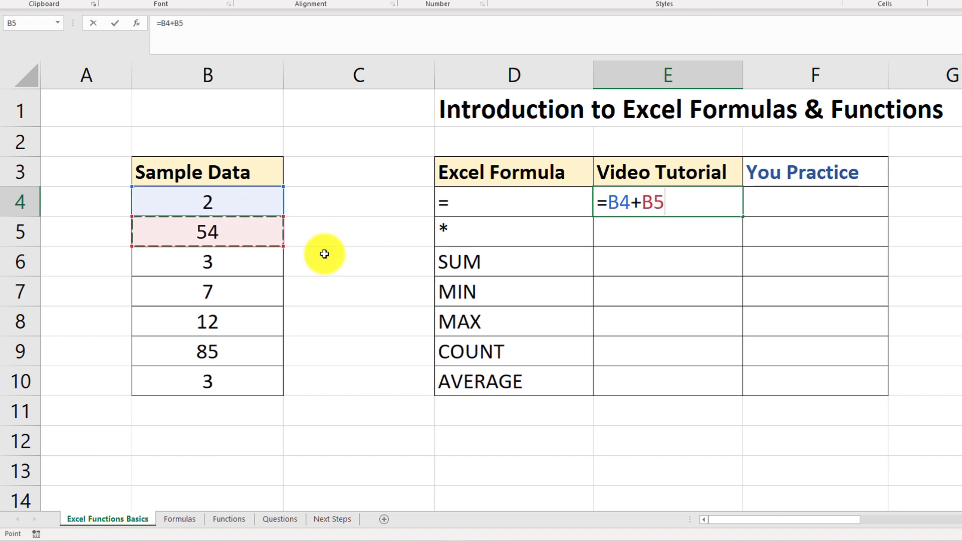
pyautogui.press('Return')
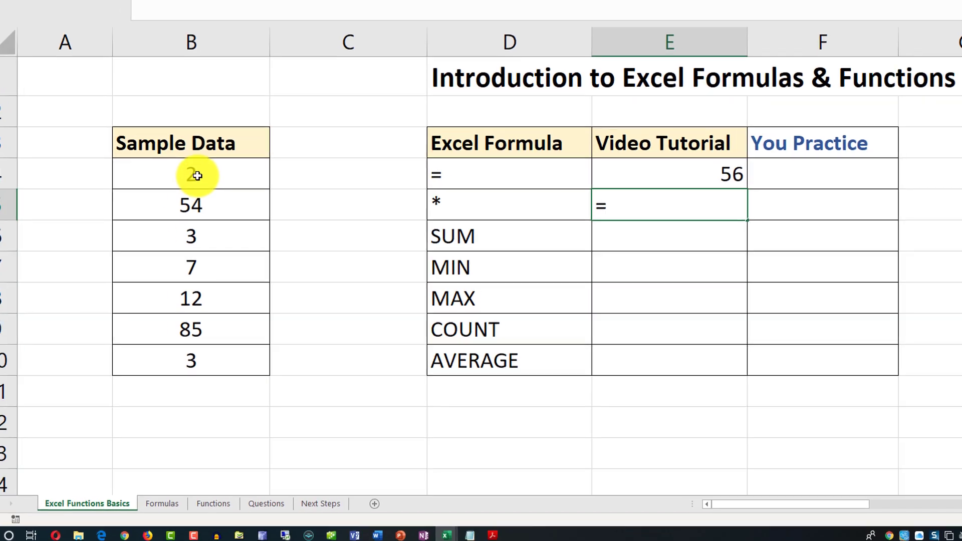
# Step: Complete the formula in E5 as =B4*B6 to multiply the first and third sample values
pyautogui.click(103, 150)
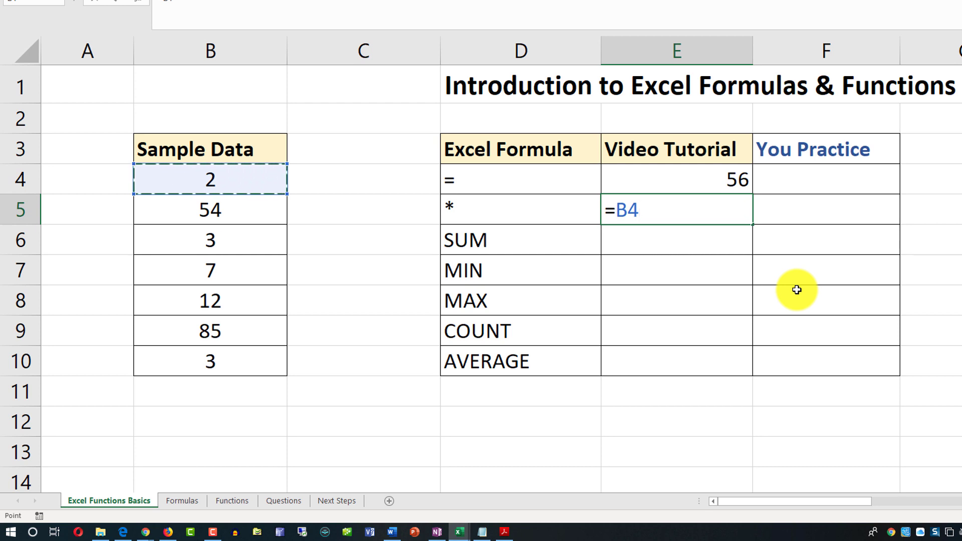
pyautogui.write('*')
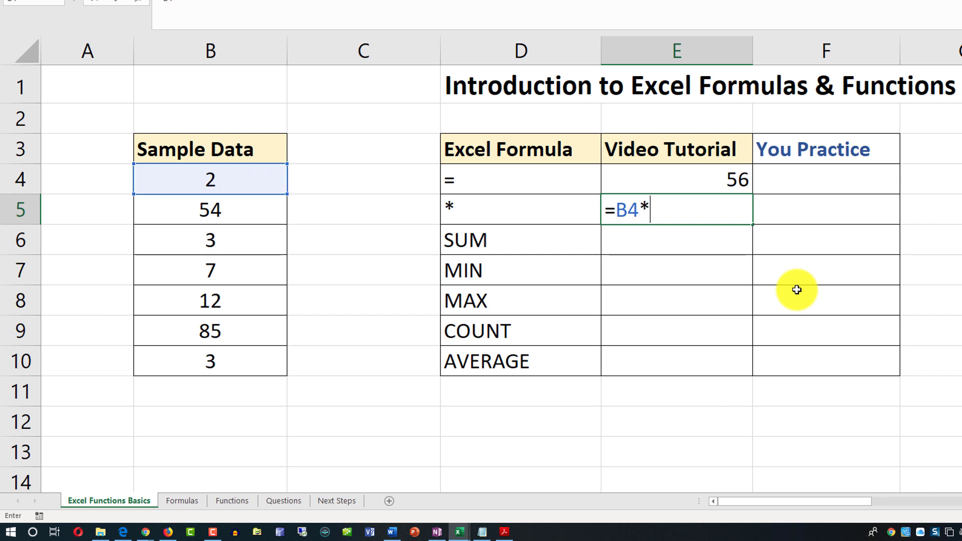
pyautogui.click(221, 244)
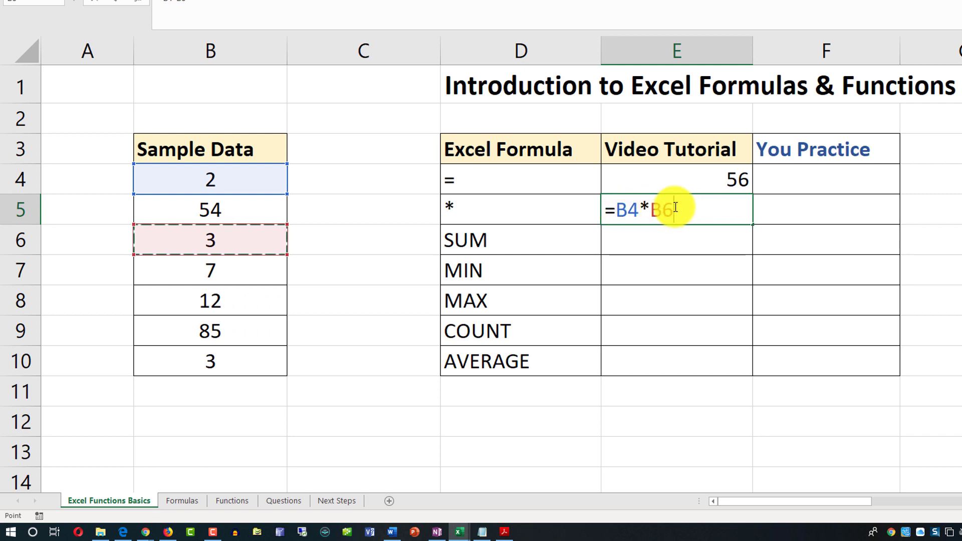
pyautogui.press('Return')
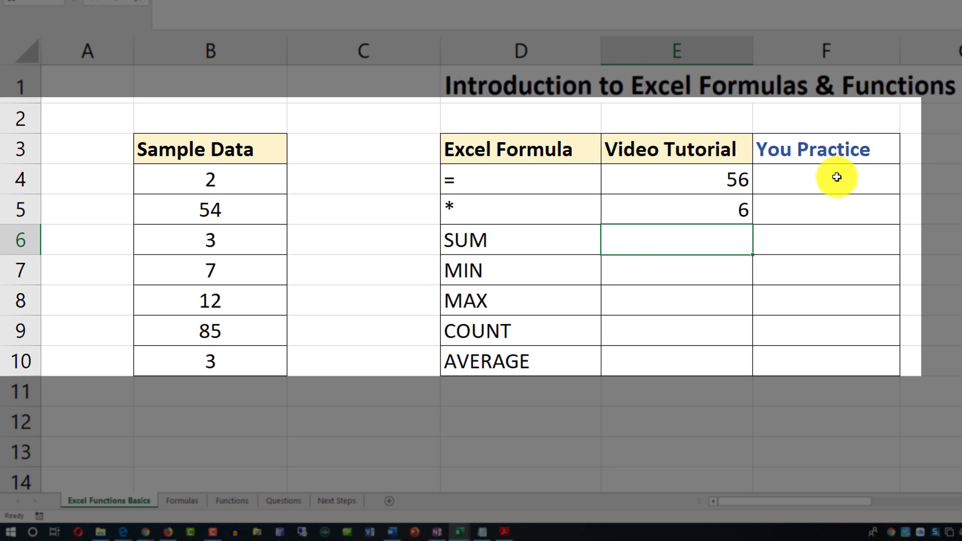
# Step: Enter the formula =SUM(B4+B6) in E6, the Video Tutorial cell of the SUM row
pyautogui.moveTo(837, 177); pyautogui.dragTo(839, 212)
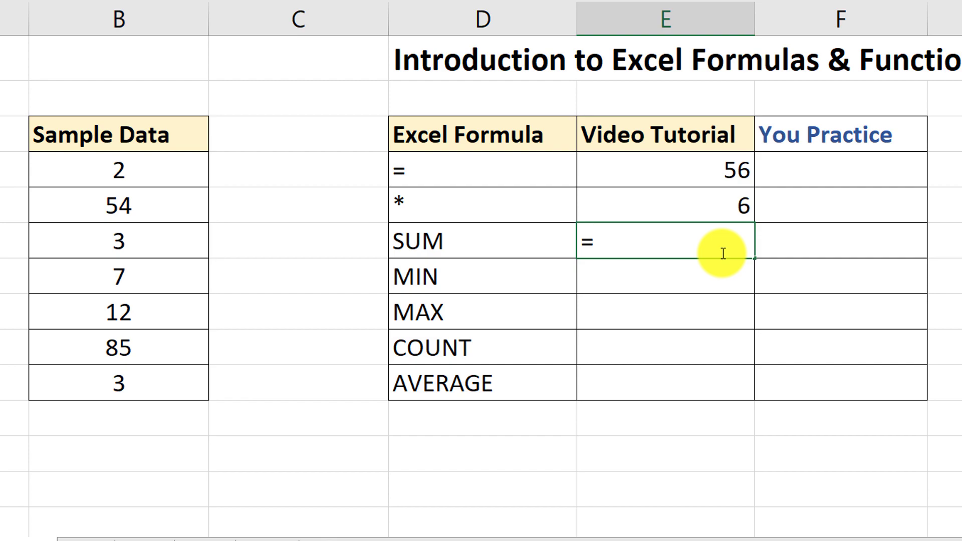
pyautogui.write('SUM')
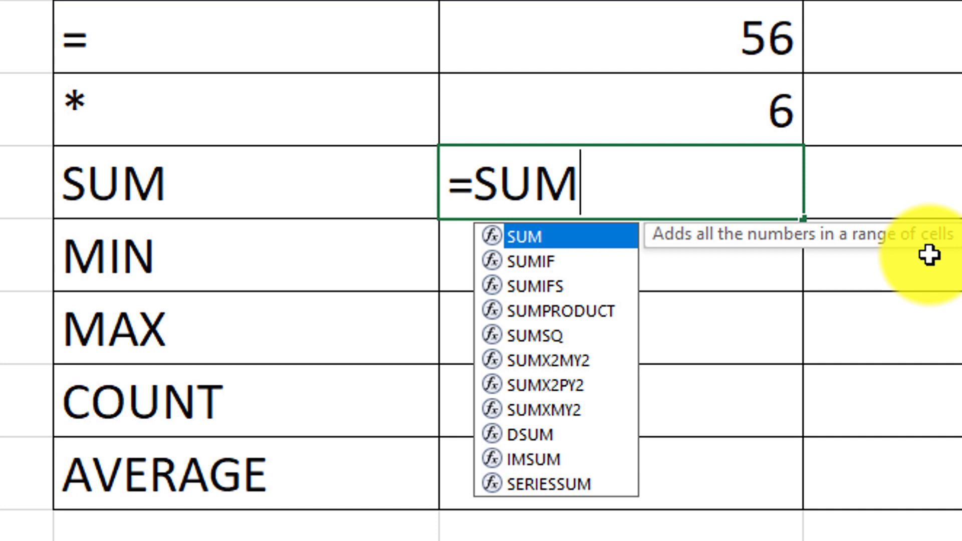
pyautogui.write('(')
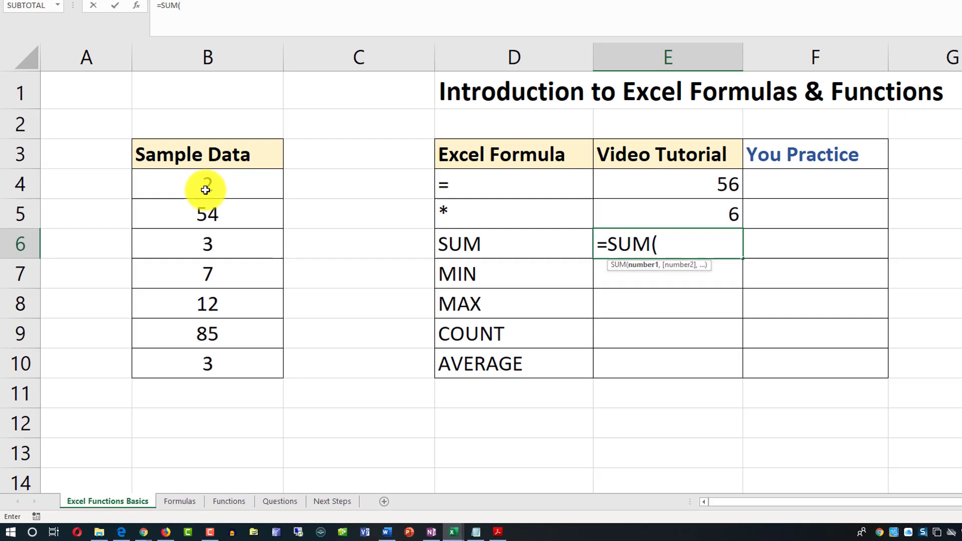
pyautogui.click(217, 178)
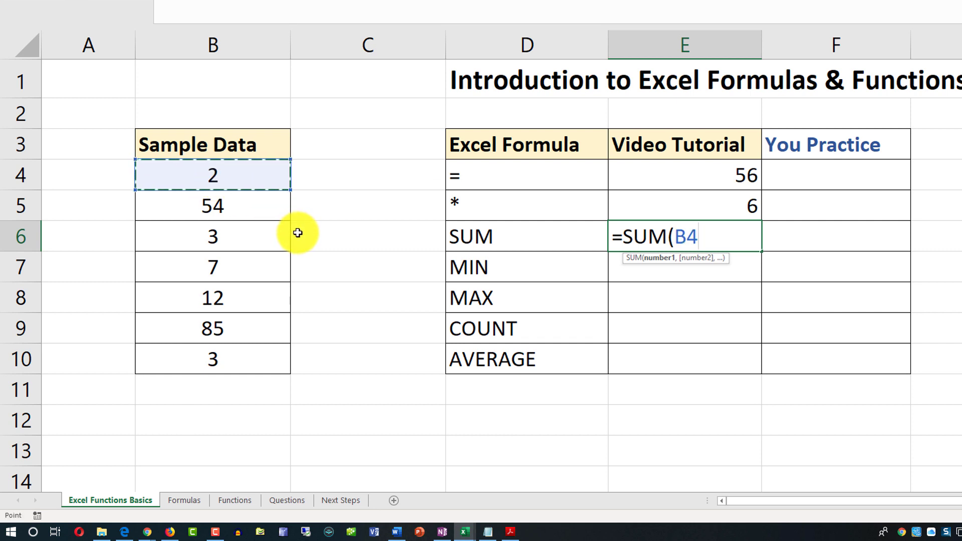
pyautogui.write('+')
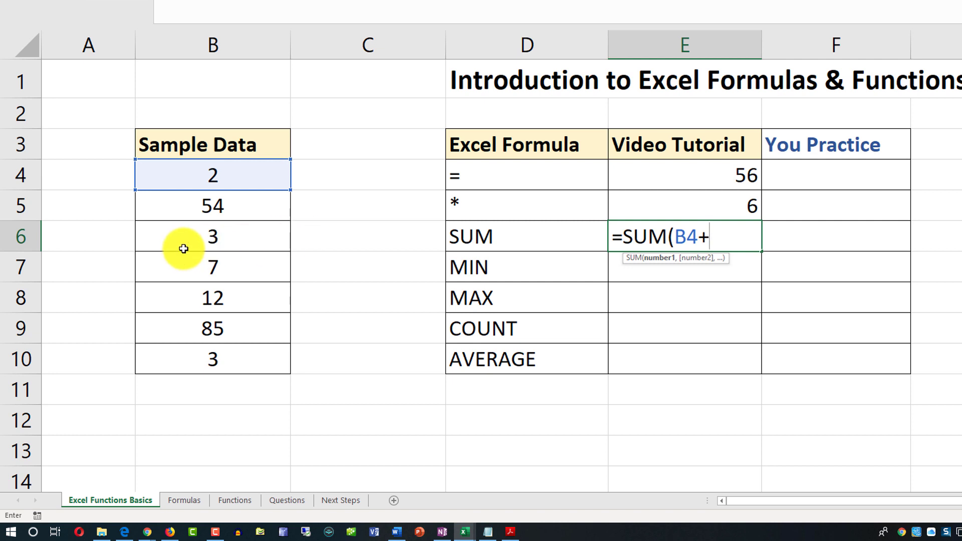
pyautogui.click(221, 238)
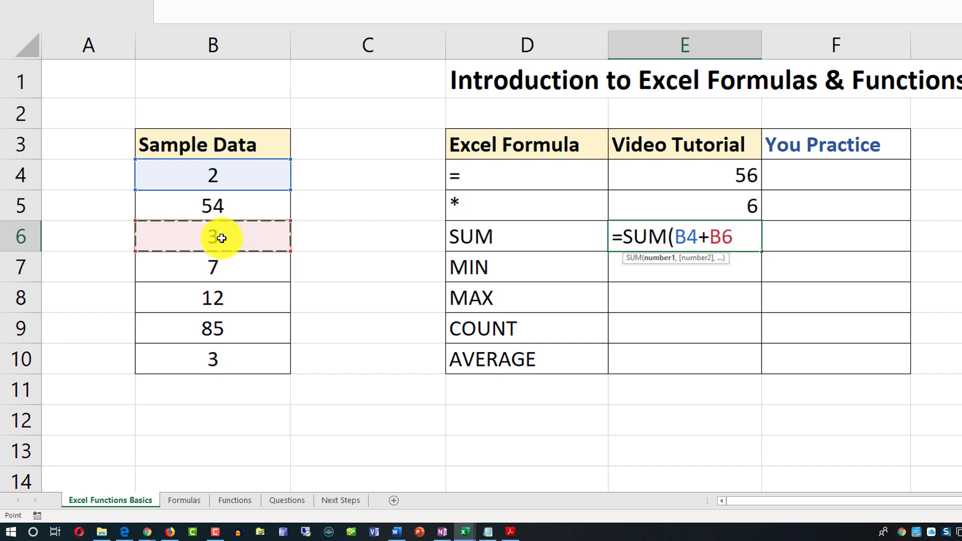
pyautogui.write(')')
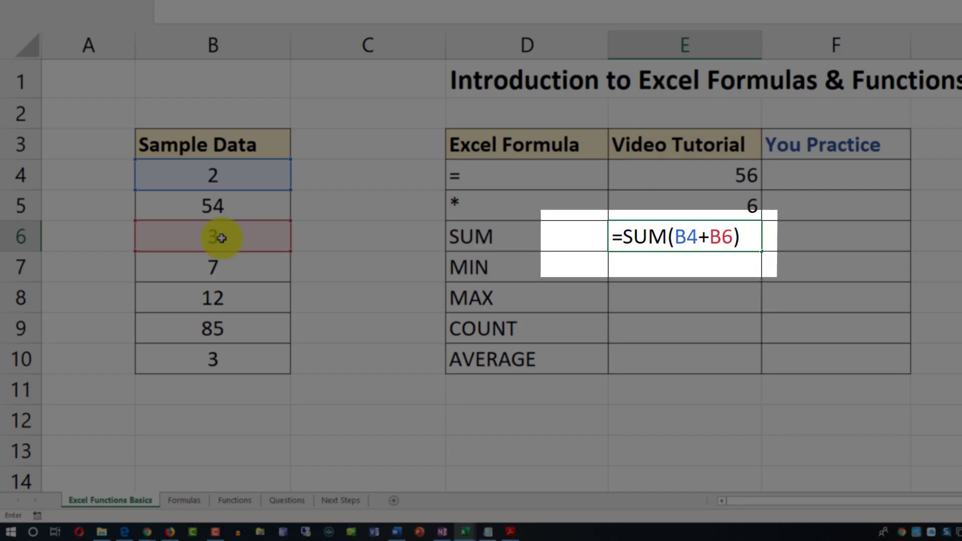
pyautogui.press('Return')
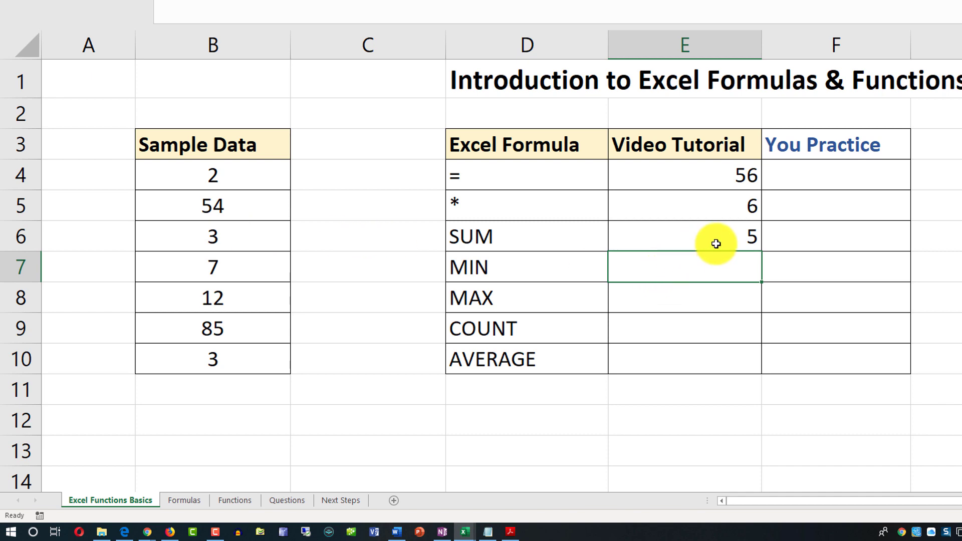
# Step: Replace the formula in E6 with =SUM(B4,B6,B8) to add three non-adjacent sample values
pyautogui.click(735, 237)
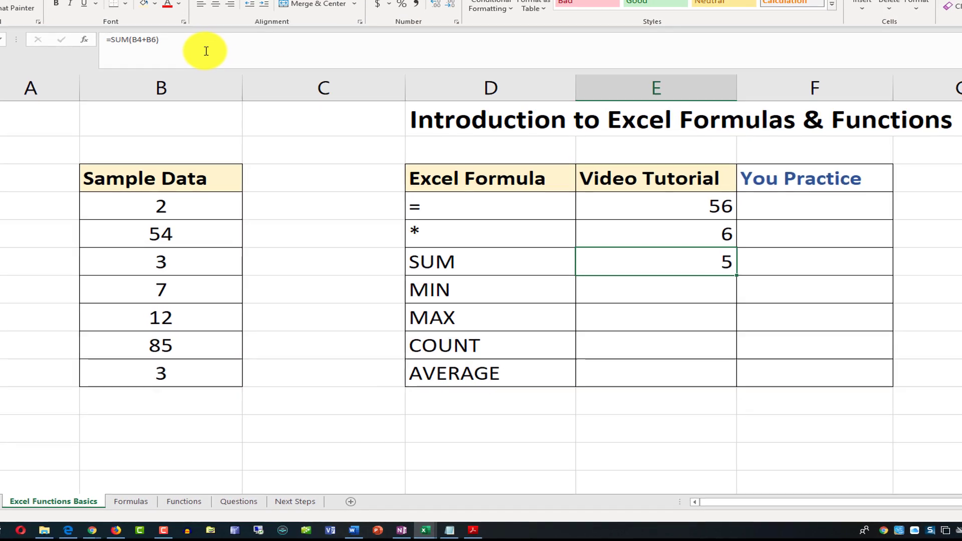
pyautogui.click(206, 47)
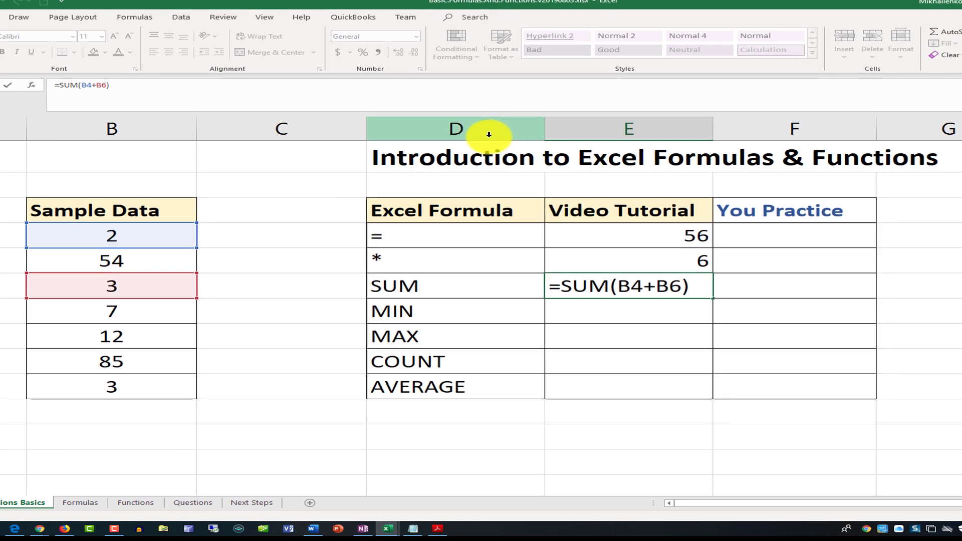
pyautogui.press('BackSpace')
pyautogui.press('BackSpace')
pyautogui.press('BackSpace')
pyautogui.press('BackSpace')
pyautogui.press('BackSpace')
pyautogui.press('BackSpace')
pyautogui.press('BackSpace')
pyautogui.press('BackSpace')
pyautogui.press('BackSpace')
pyautogui.press('BackSpace')
pyautogui.press('BackSpace')
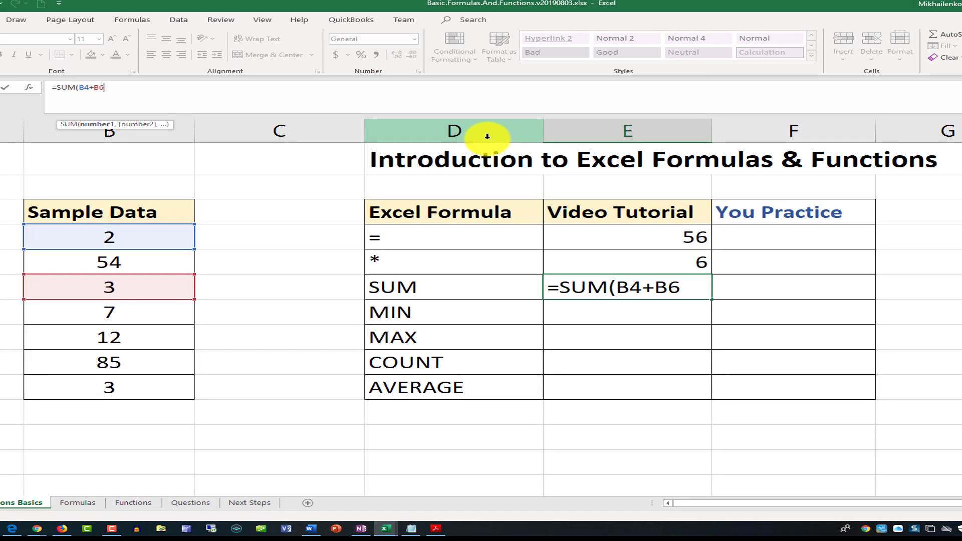
pyautogui.write('=SUM(')
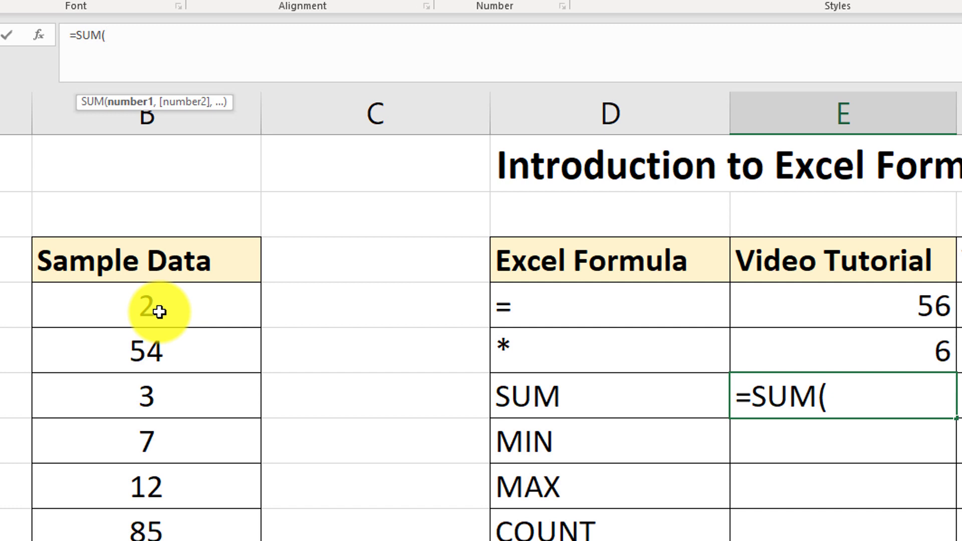
pyautogui.click(161, 304)
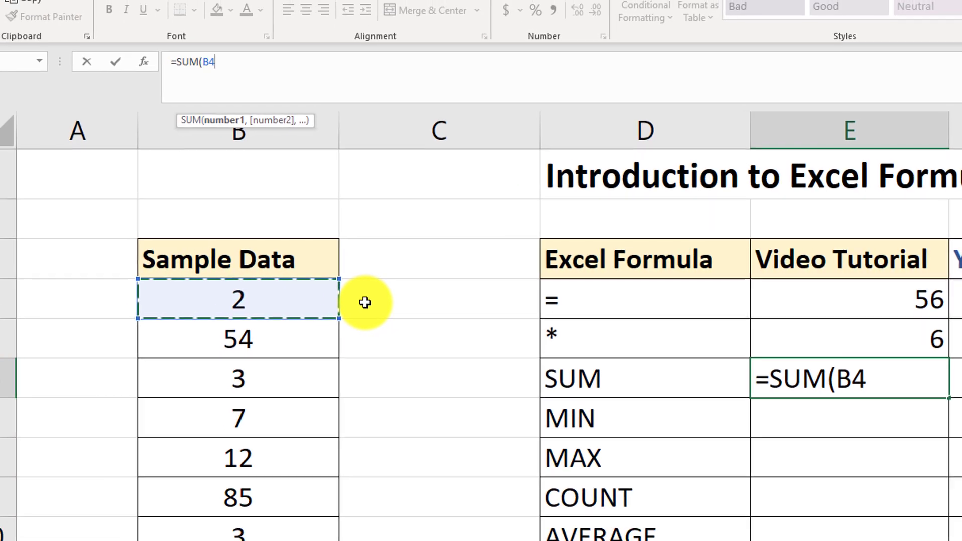
pyautogui.keyDown('ctrl'); pyautogui.click(265, 375); pyautogui.keyUp('ctrl')
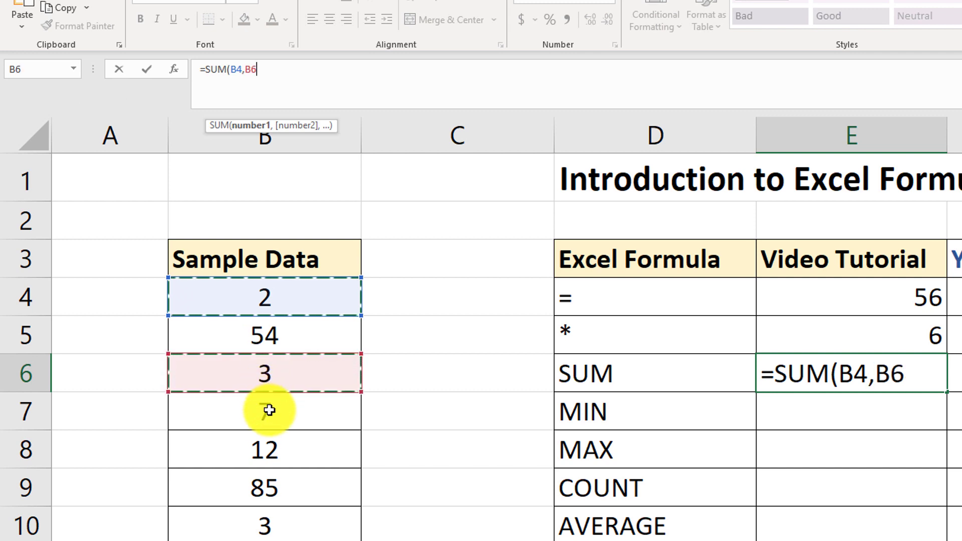
pyautogui.keyDown('ctrl'); pyautogui.click(276, 452); pyautogui.keyUp('ctrl')
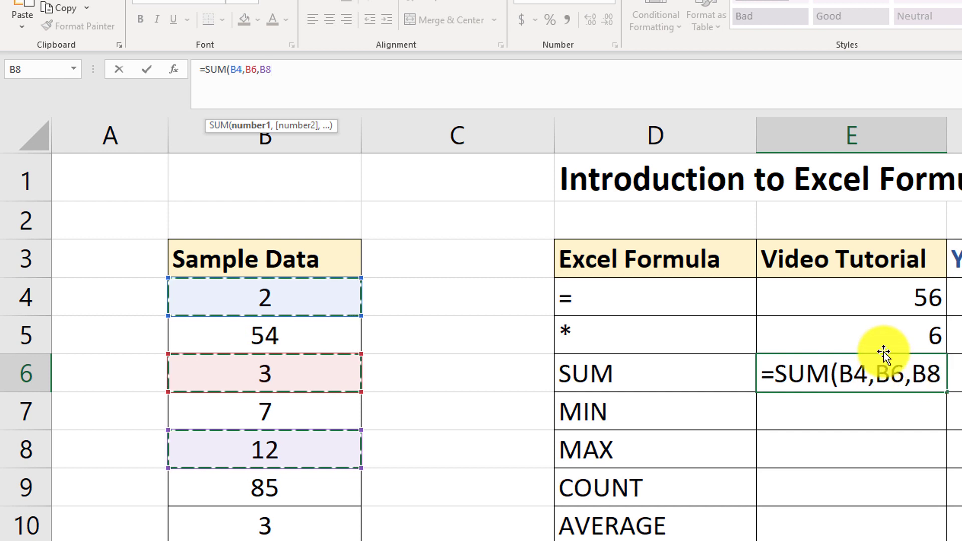
pyautogui.write(')')
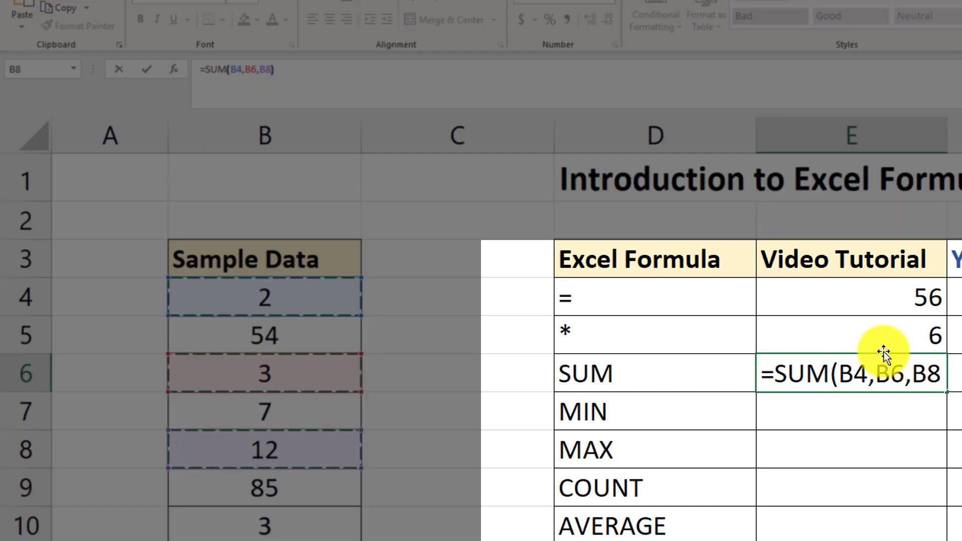
pyautogui.press('Return')
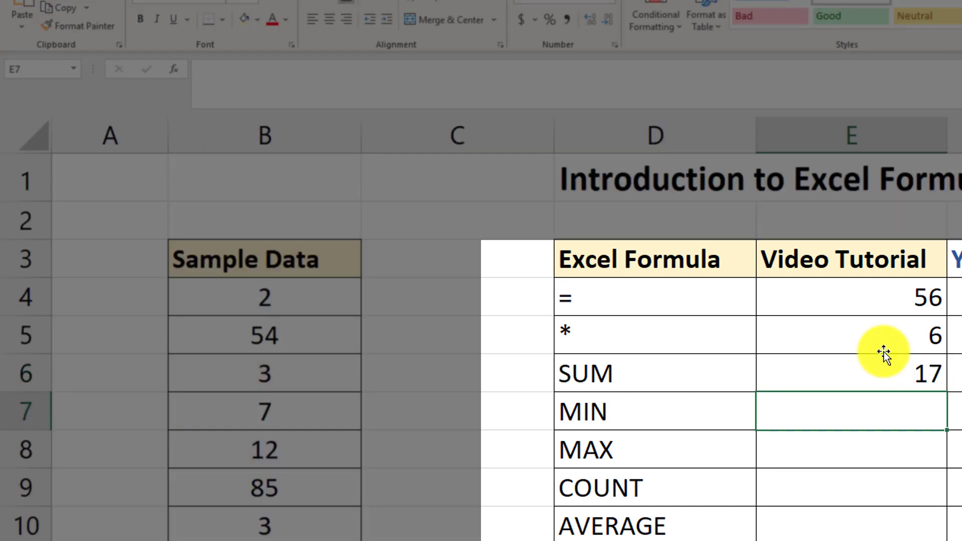
# Step: Replace the formula in E6 with =SUM(B4:B10) to add the whole Sample Data range
pyautogui.click(909, 374)
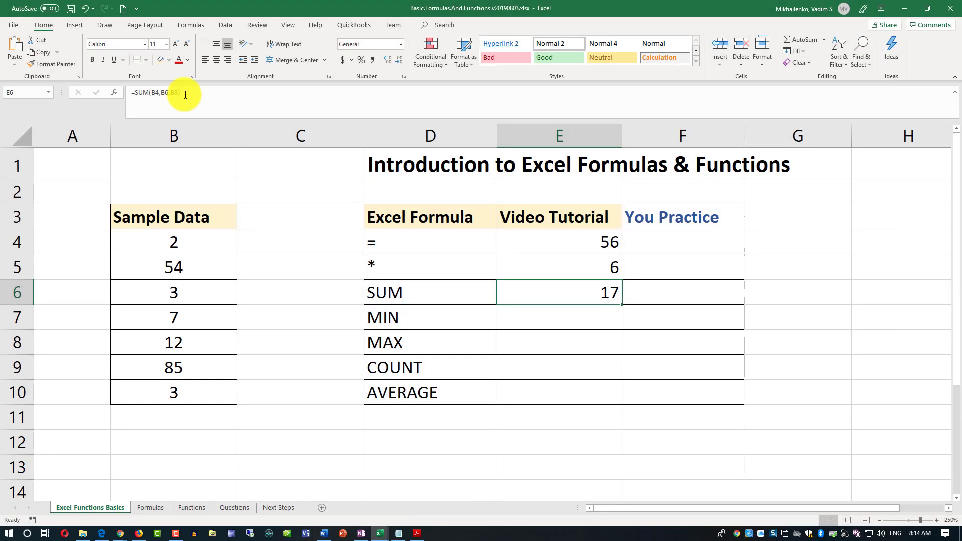
pyautogui.moveTo(187, 92); pyautogui.dragTo(125, 93)
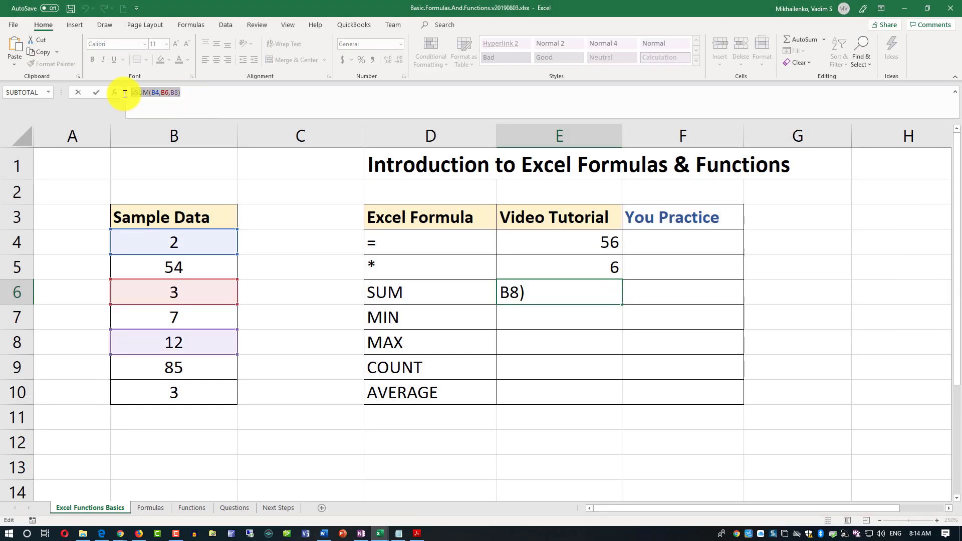
pyautogui.press('BackSpace')
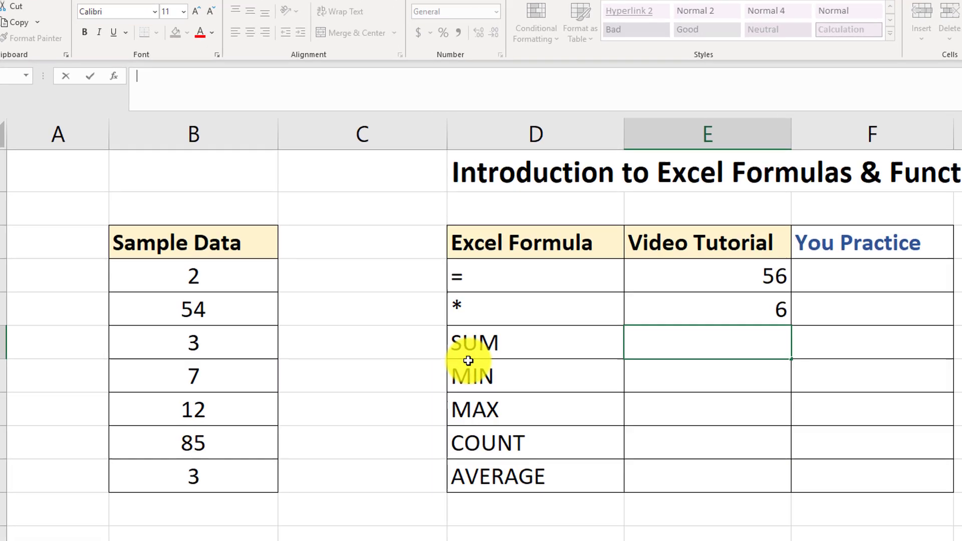
pyautogui.write('=SUM')
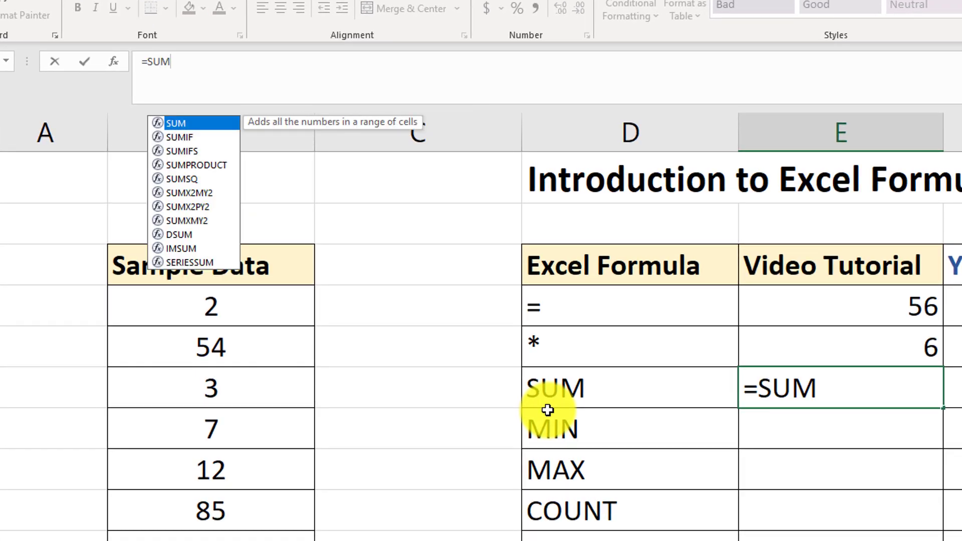
pyautogui.write('(')
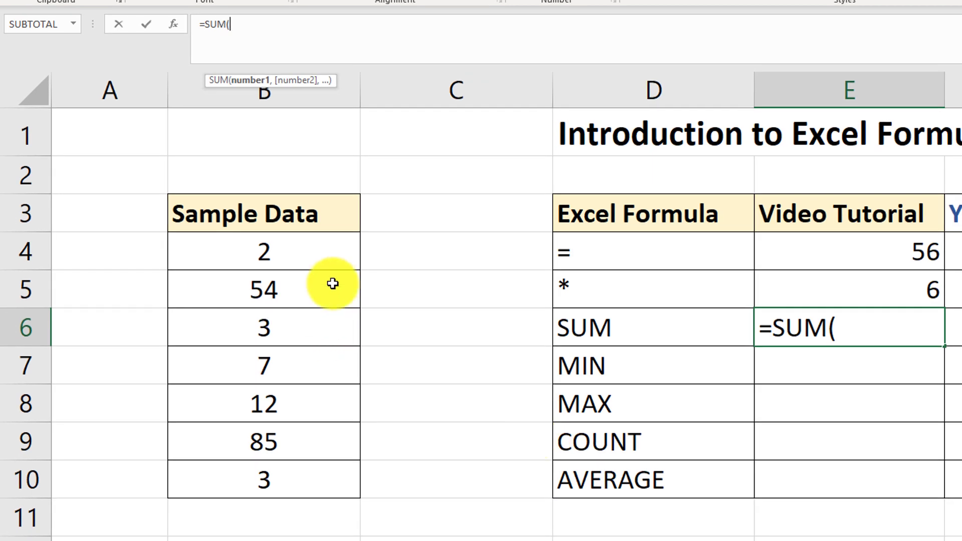
pyautogui.moveTo(301, 247); pyautogui.dragTo(299, 371)
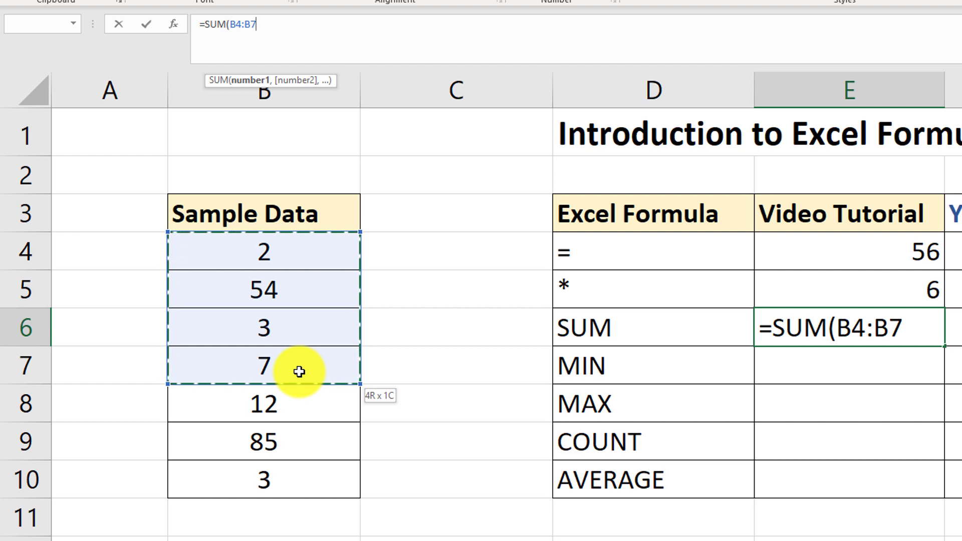
pyautogui.moveTo(299, 371); pyautogui.dragTo(298, 468)
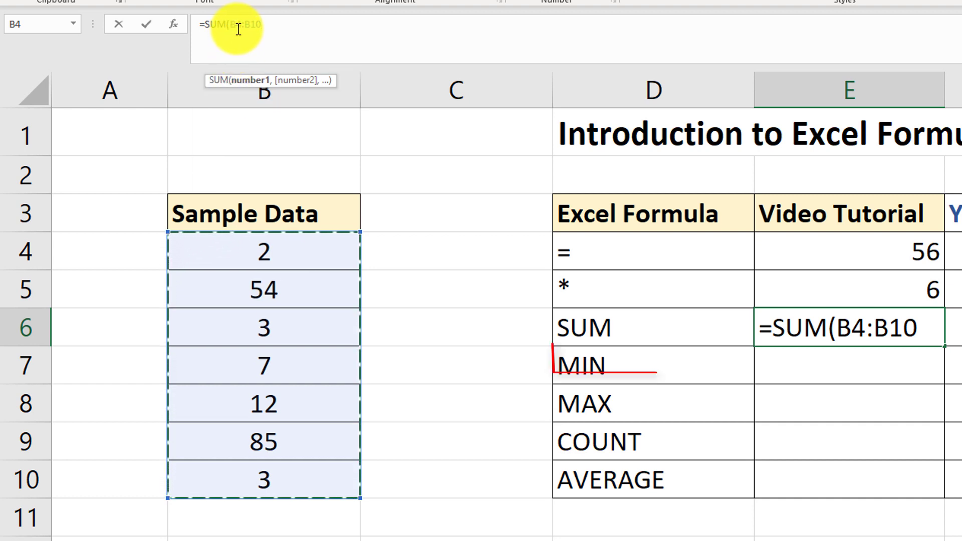
pyautogui.write(')')
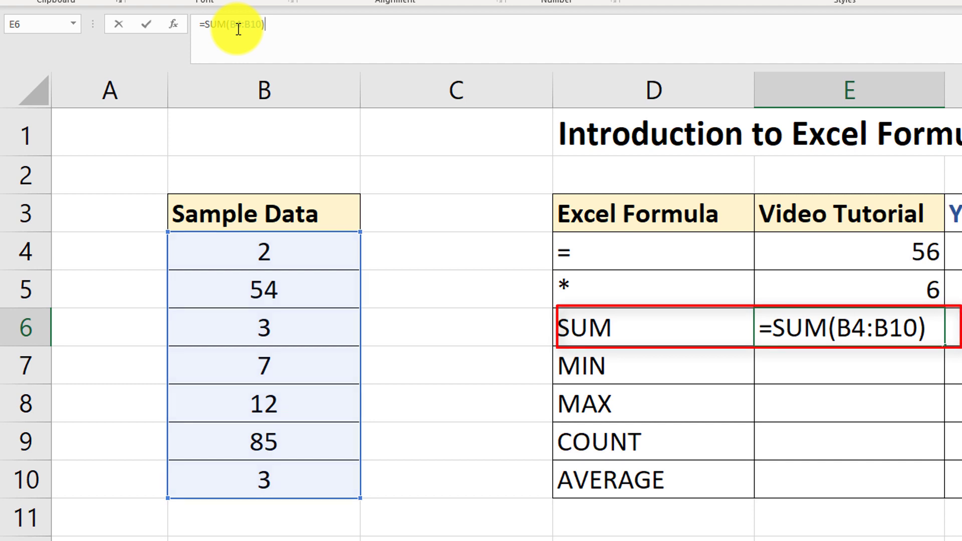
pyautogui.press('Return')
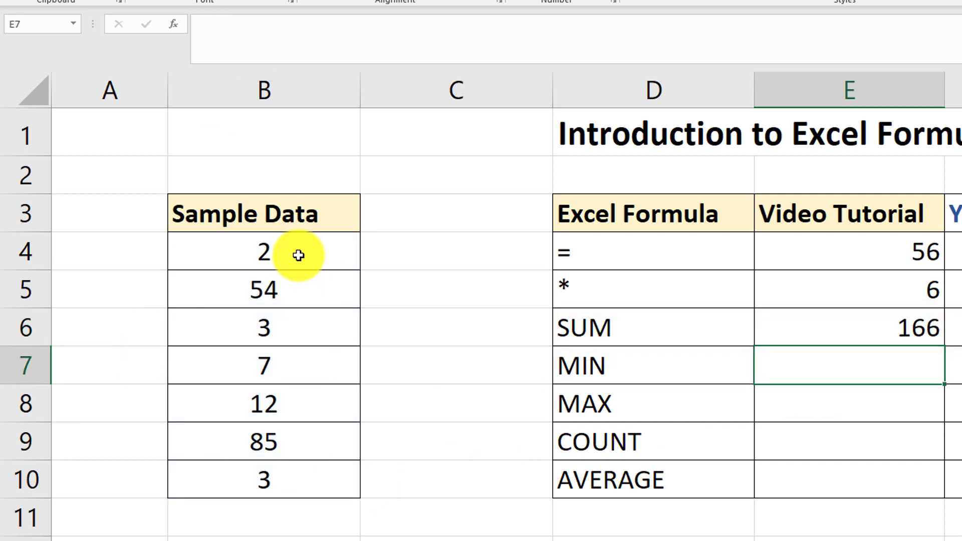
# Step: Delete the SUM formula from E6, leaving the cell empty
pyautogui.click(843, 327)
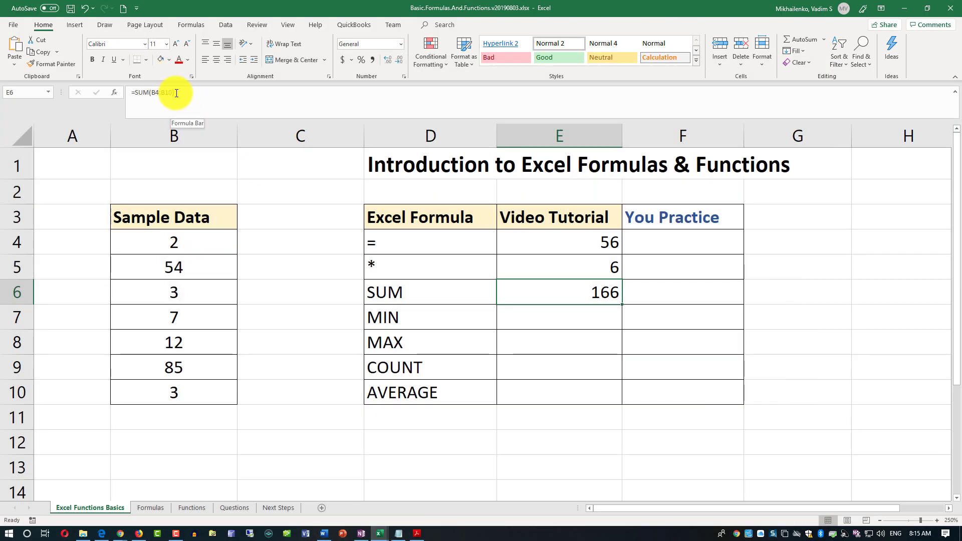
pyautogui.moveTo(176, 94); pyautogui.dragTo(119, 92)
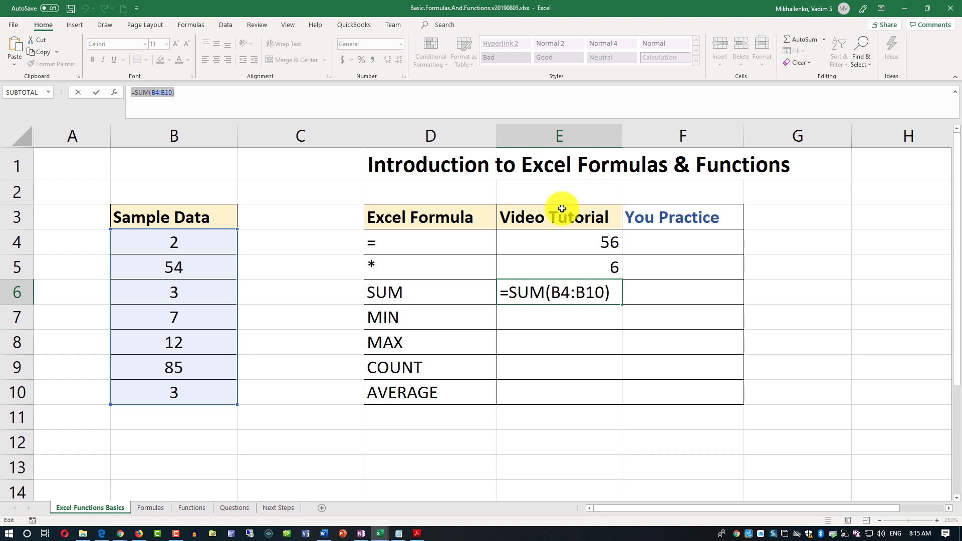
pyautogui.press('Delete')
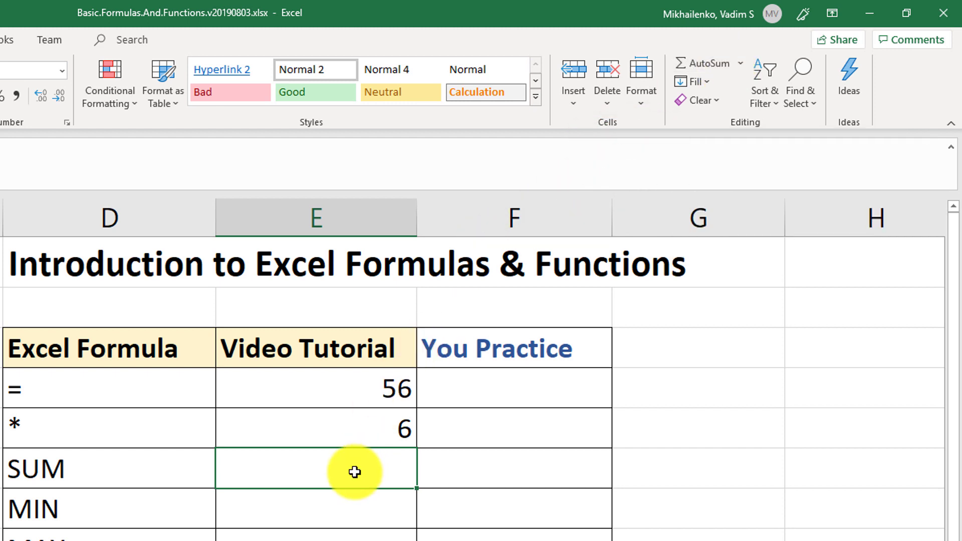
# Step: Enter a sum of the Sample Data range B4:B10 in E6 with AutoSum
pyautogui.click(707, 62)
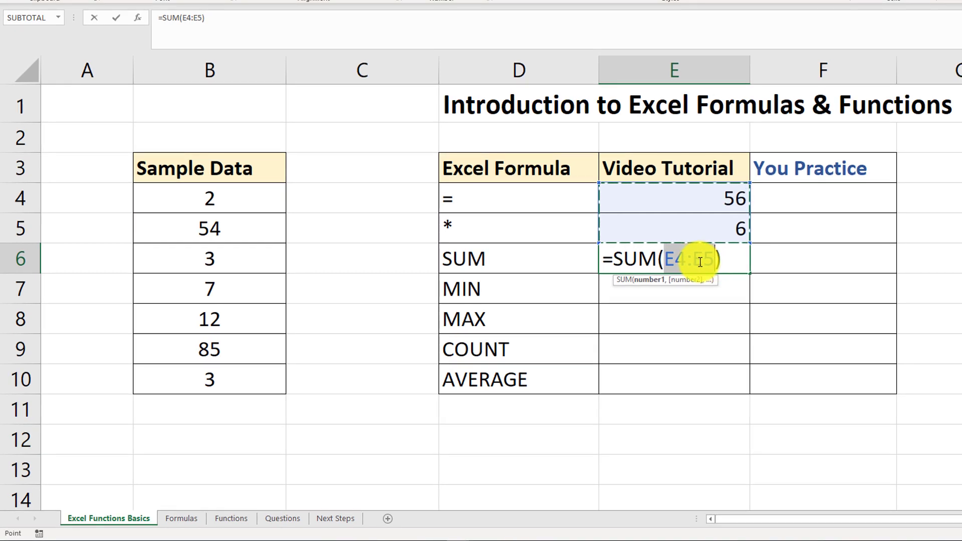
pyautogui.moveTo(214, 198); pyautogui.dragTo(215, 380)
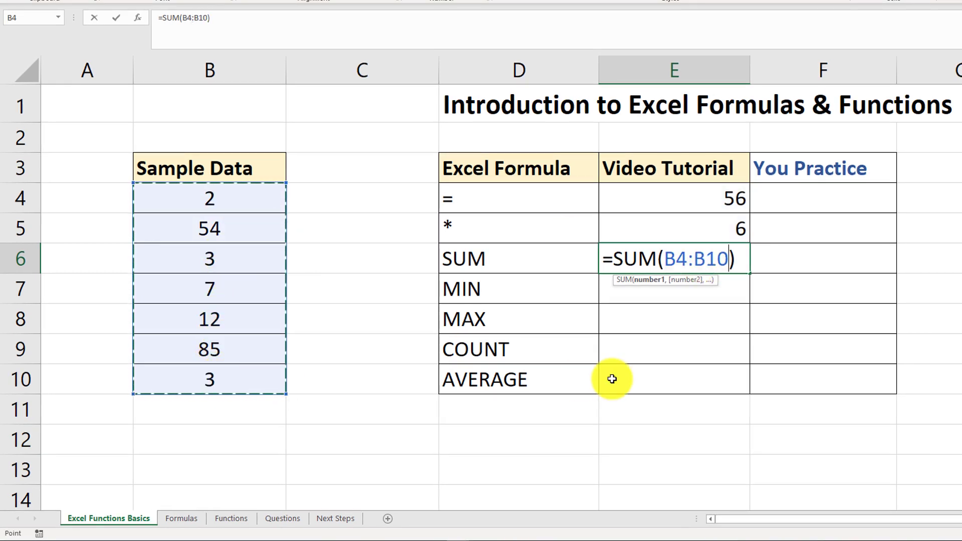
pyautogui.press('Return')
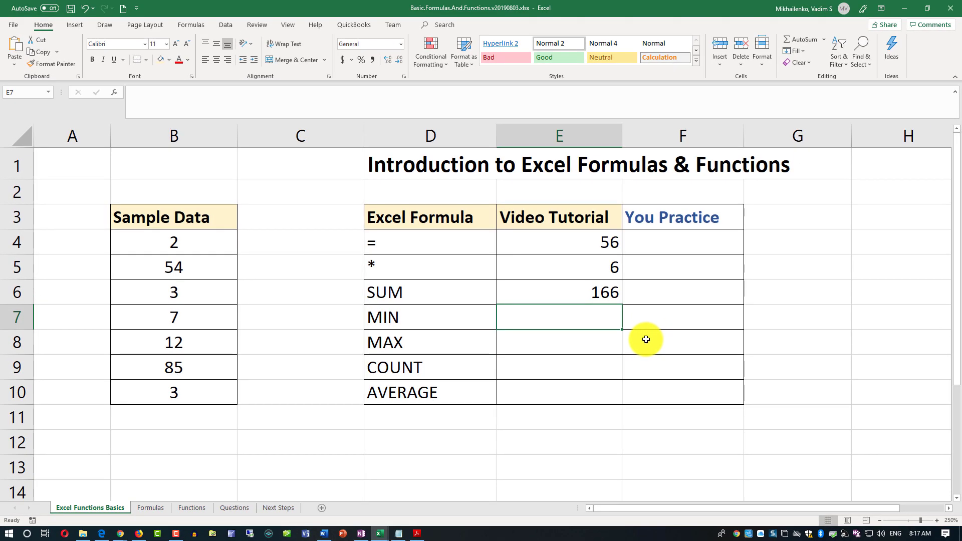
# Step: Clear the AutoSum formula from E6, keeping the cell selected
pyautogui.click(584, 290)
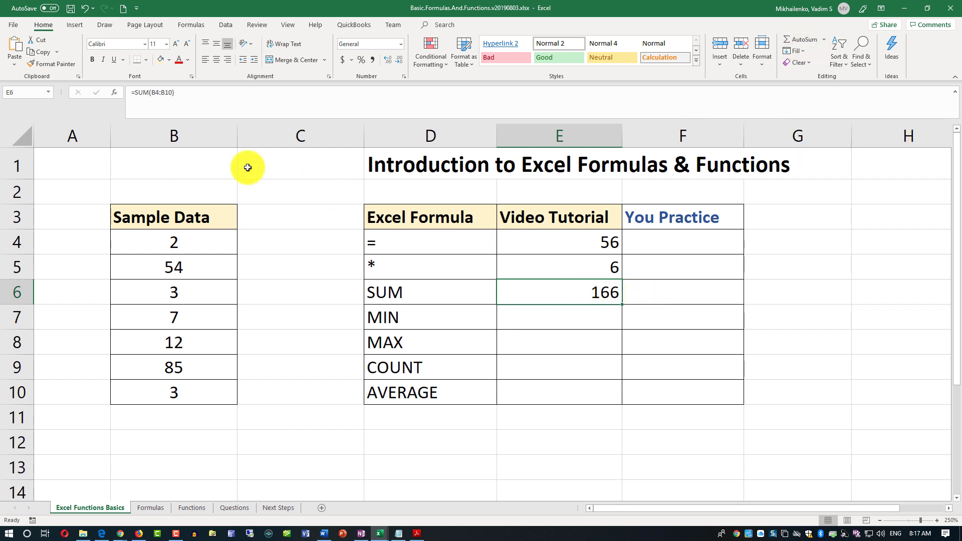
pyautogui.moveTo(189, 92); pyautogui.dragTo(86, 88)
pyautogui.press('BackSpace')
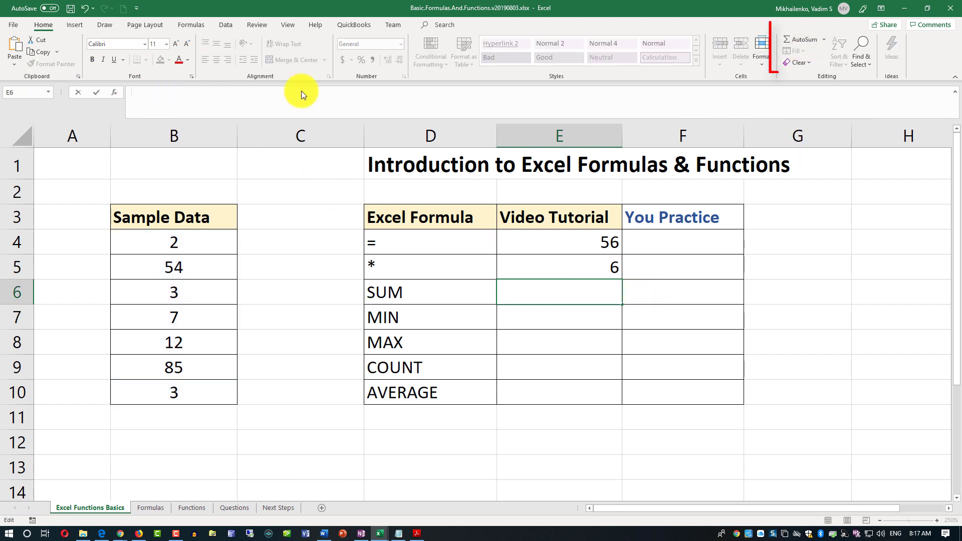
pyautogui.hotkey('ctrl', 'Return')
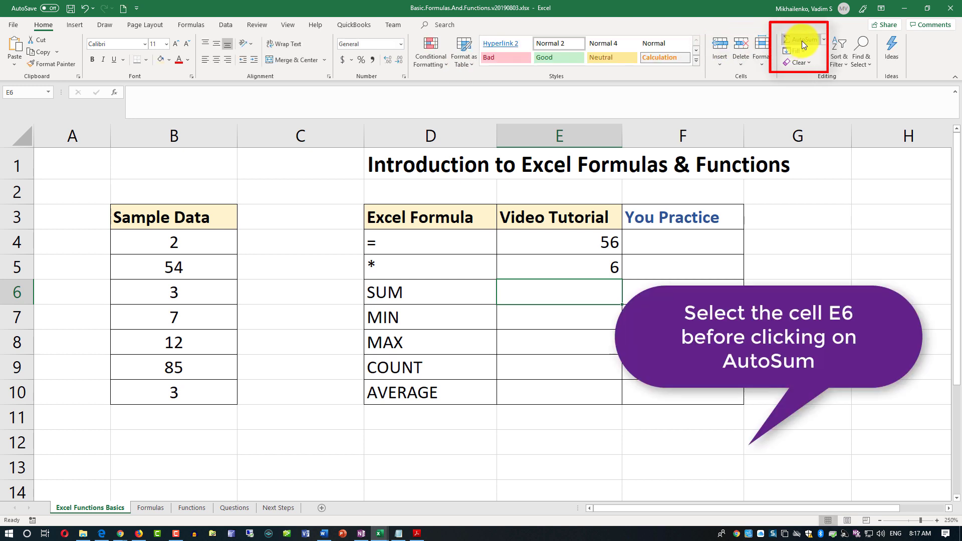
# Step: Use AutoSum again in E6, replacing its suggested range so the formula is =SUM(B4:B10)
pyautogui.click(580, 318)
pyautogui.click(583, 292)
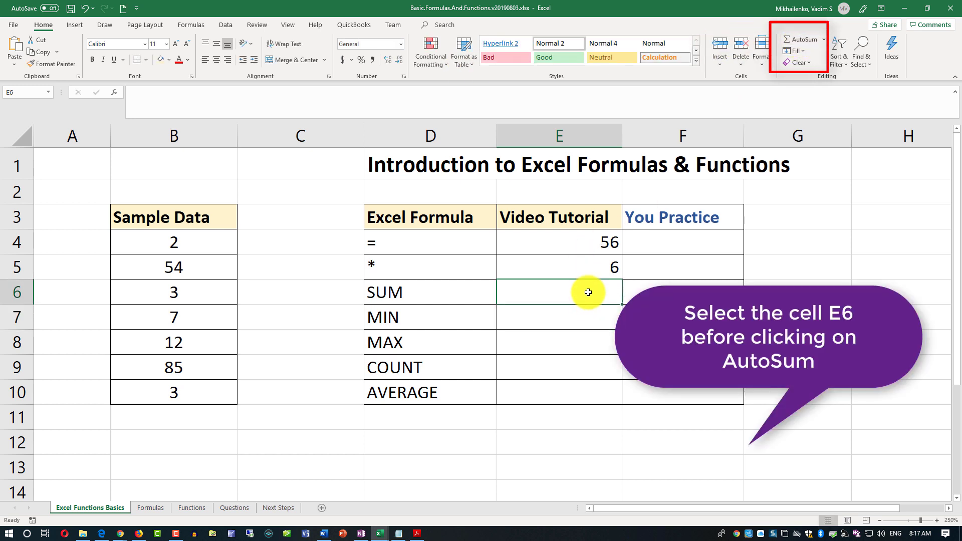
pyautogui.click(802, 38)
pyautogui.moveTo(192, 243); pyautogui.dragTo(207, 395)
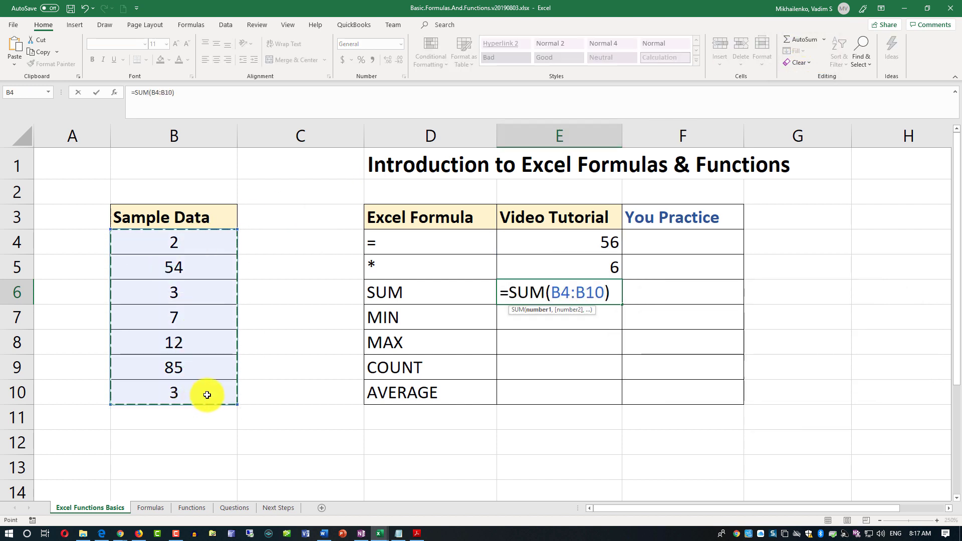
pyautogui.press('Return')
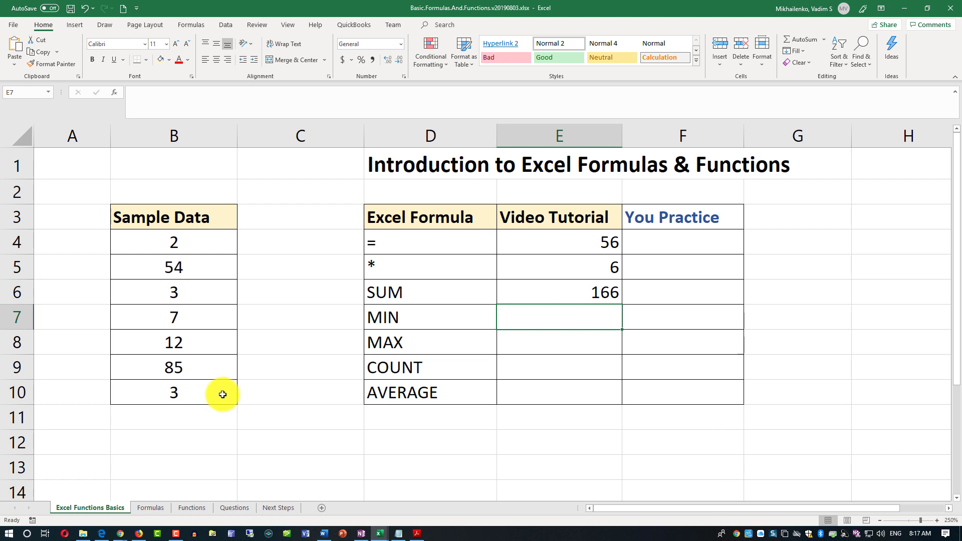
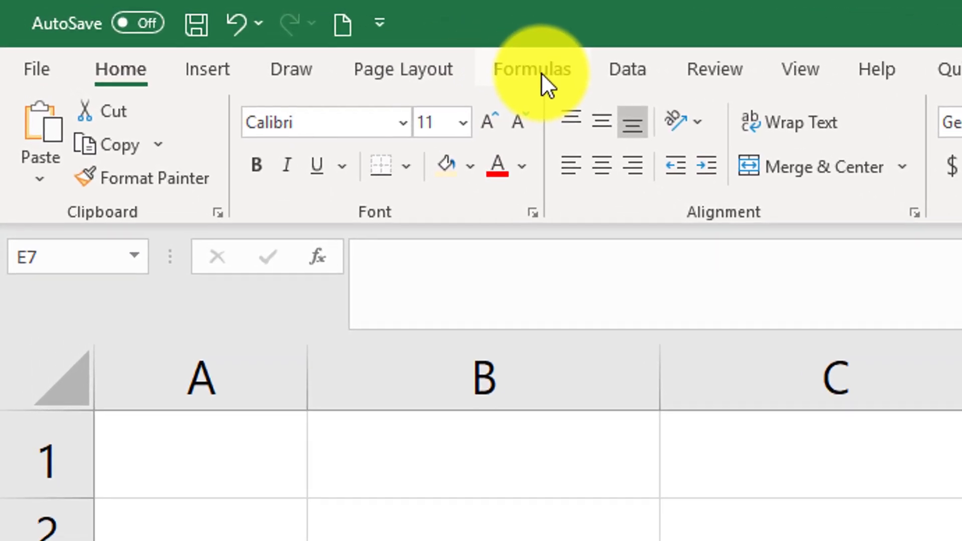
# Step: Erase the contents of the formula in the SUM row's Video Tutorial cell, E6
pyautogui.click(511, 65)
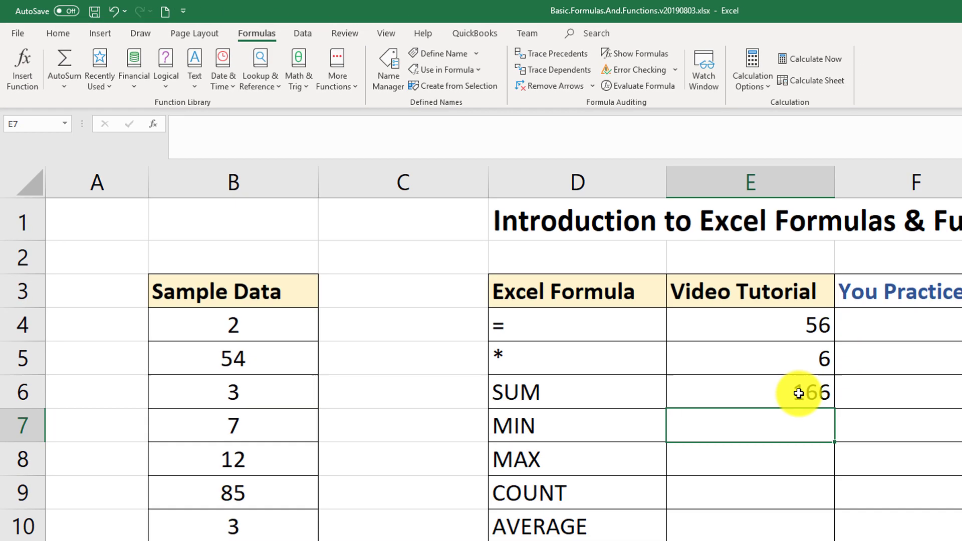
pyautogui.click(756, 373)
pyautogui.moveTo(247, 121); pyautogui.dragTo(145, 120)
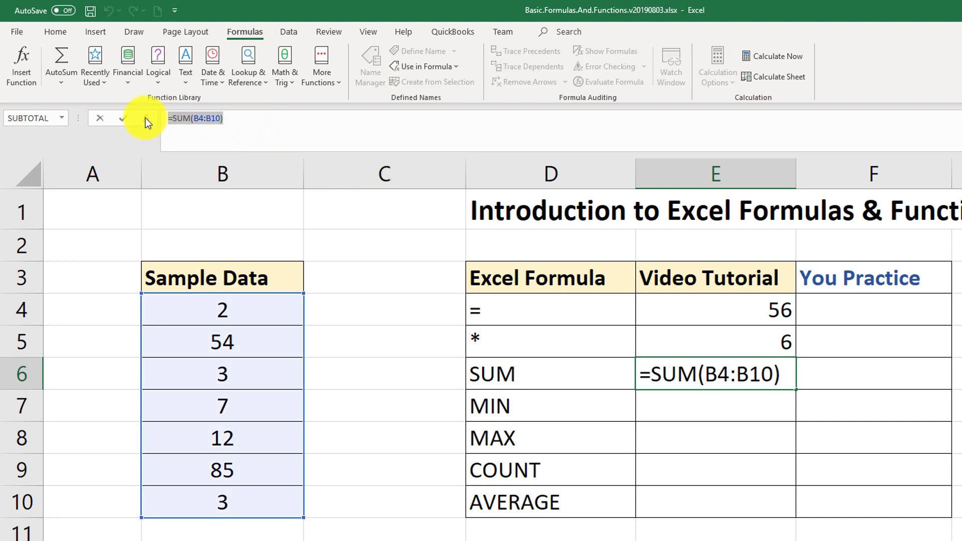
pyautogui.press('BackSpace')
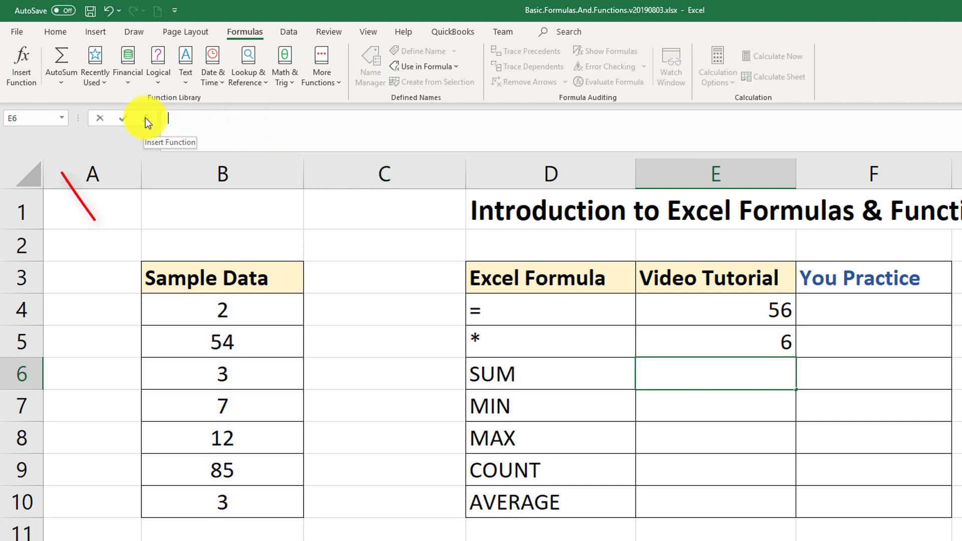
# Step: Open Insert Function for E6 and search for the SUM function
pyautogui.click(22, 71)
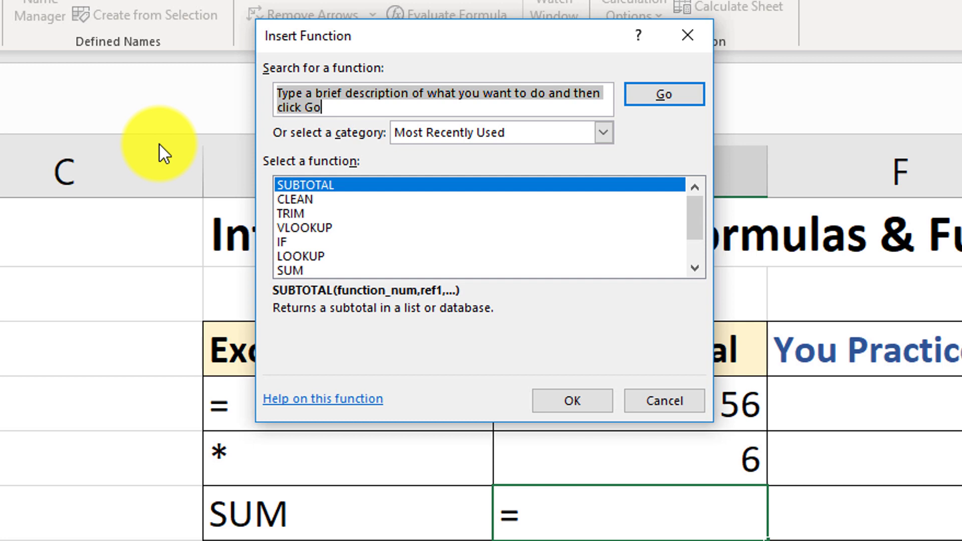
pyautogui.write('SUM')
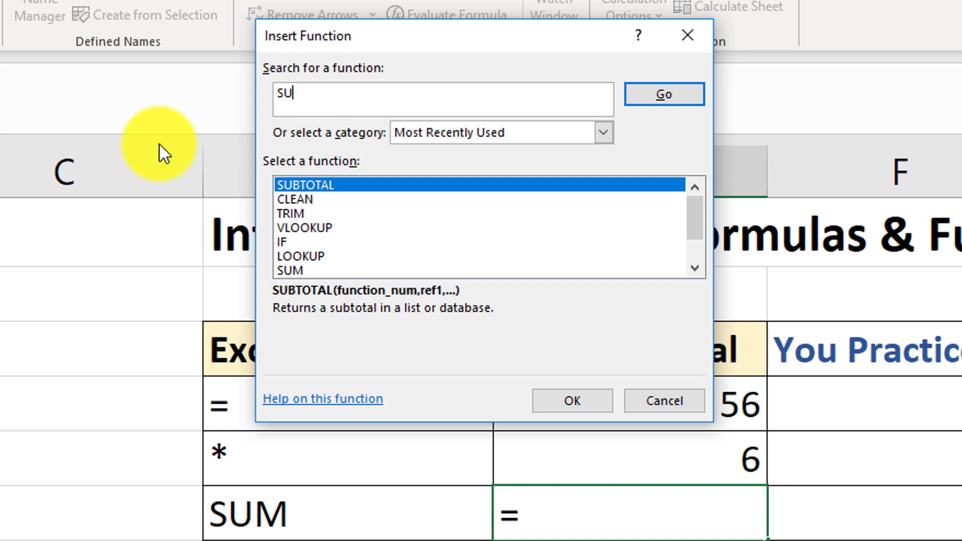
pyautogui.click(689, 102)
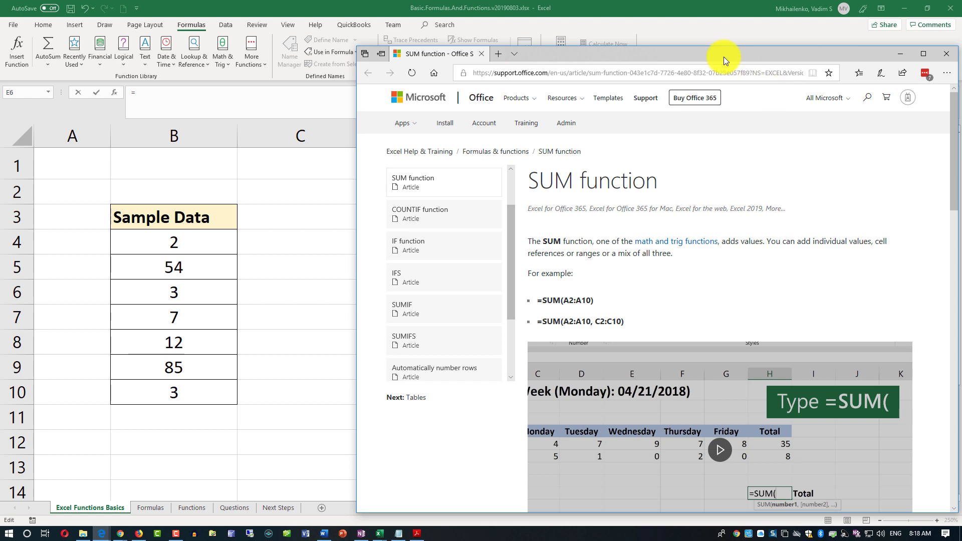
# Step: Examine the Microsoft support article on the SUM function in the browser, then close its window
pyautogui.moveTo(723, 56); pyautogui.dragTo(661, 21)
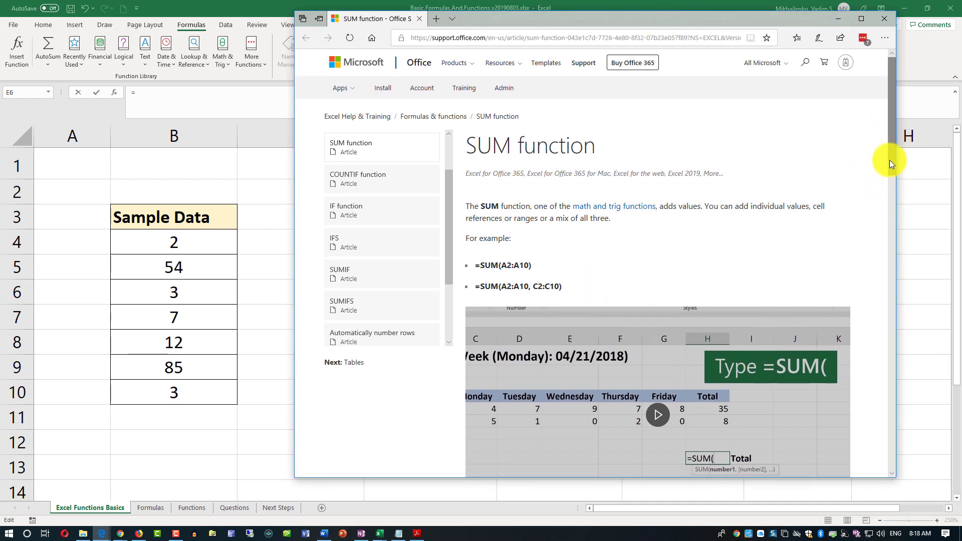
pyautogui.moveTo(888, 160)
pyautogui.mouseDown()
pyautogui.moveTo(889, 272)
pyautogui.moveTo(897, 148)
pyautogui.mouseUp()
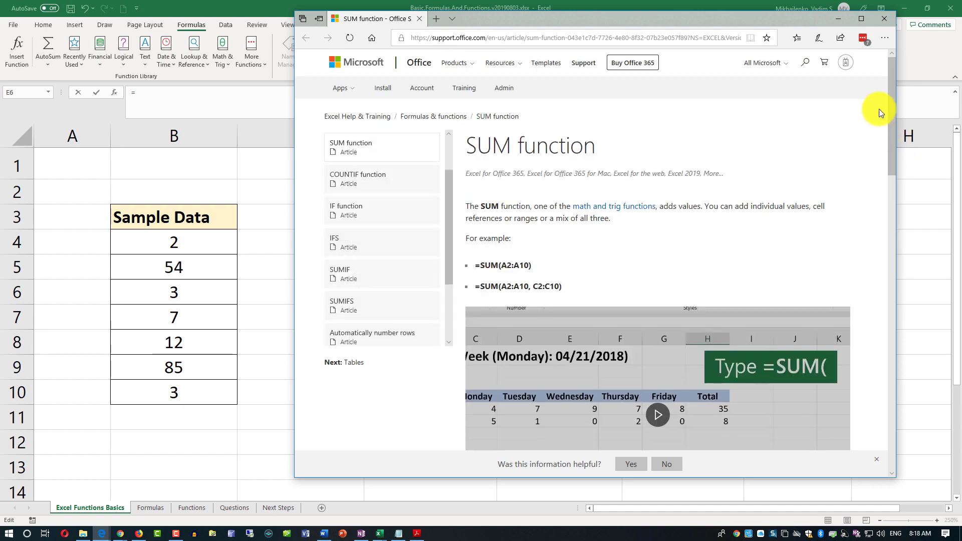
pyautogui.click(886, 23)
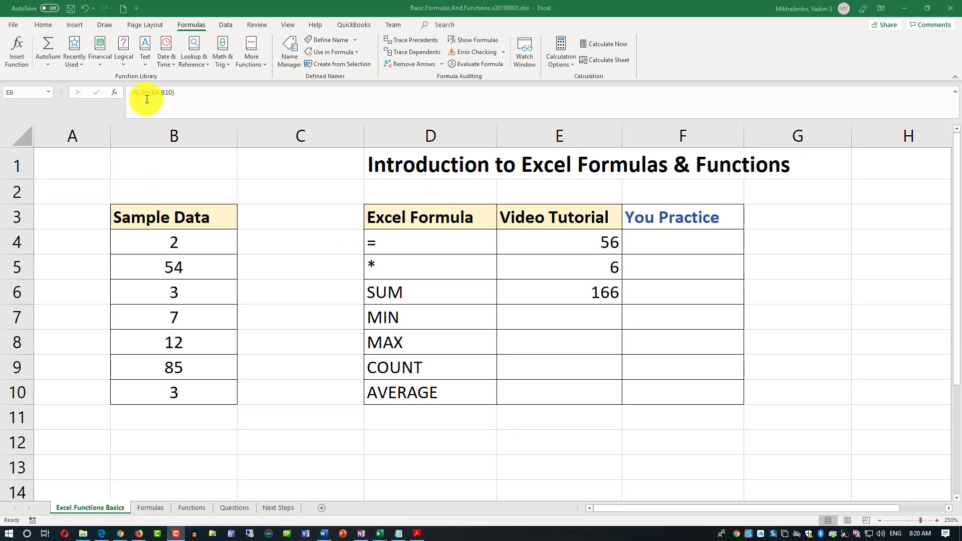
pyautogui.click(44, 26)
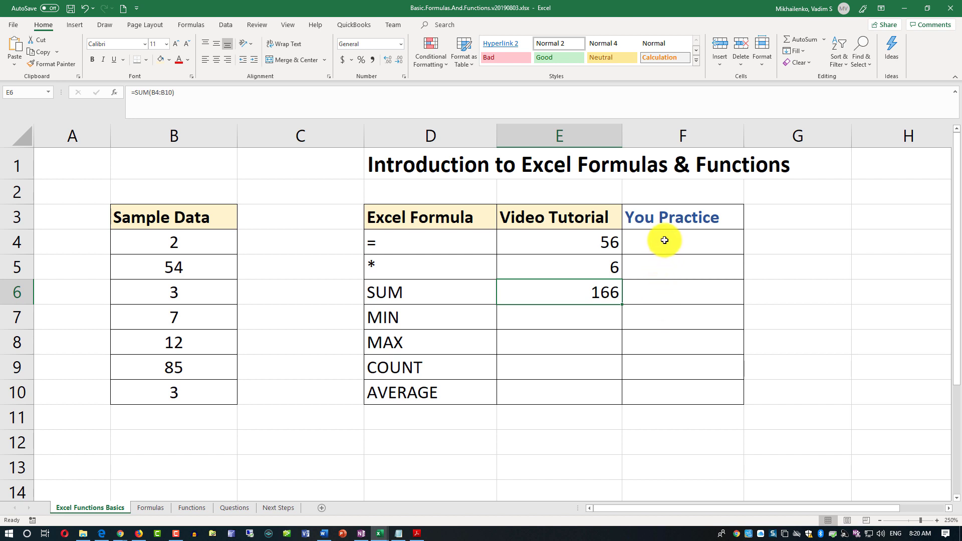
pyautogui.moveTo(664, 240); pyautogui.dragTo(668, 290)
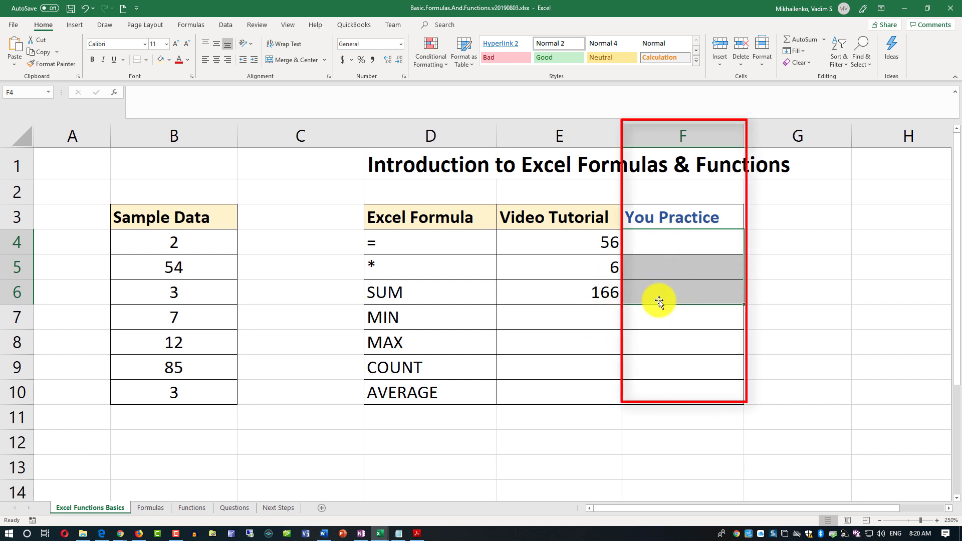
# Step: Enter the formula =MIN(B4:B10) in E7, the Video Tutorial cell of the MIN row
pyautogui.click(580, 327)
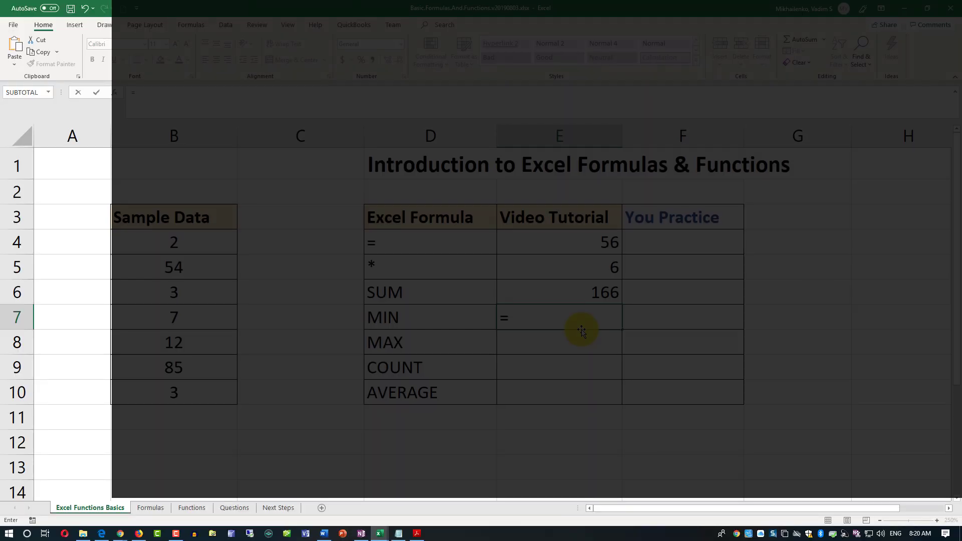
pyautogui.write('=MIN(')
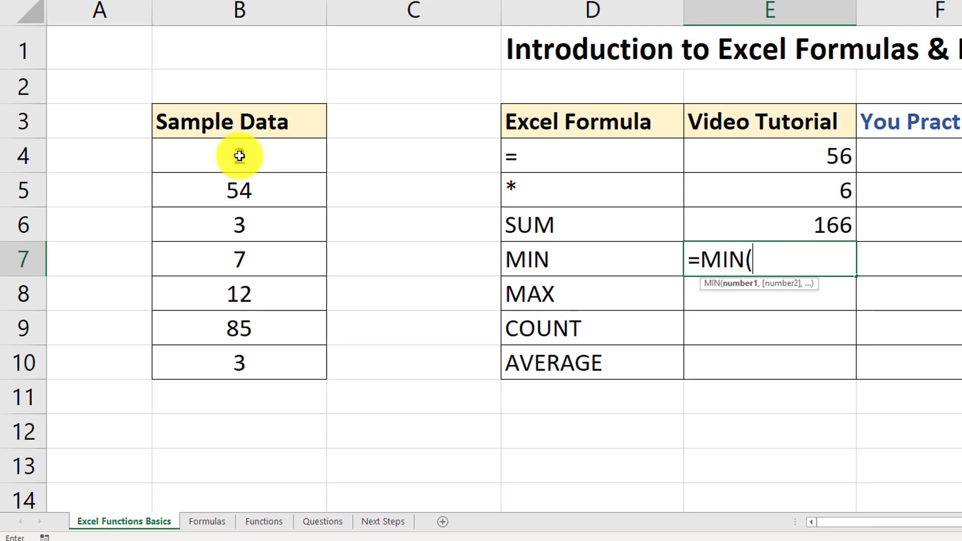
pyautogui.moveTo(239, 156); pyautogui.dragTo(250, 361)
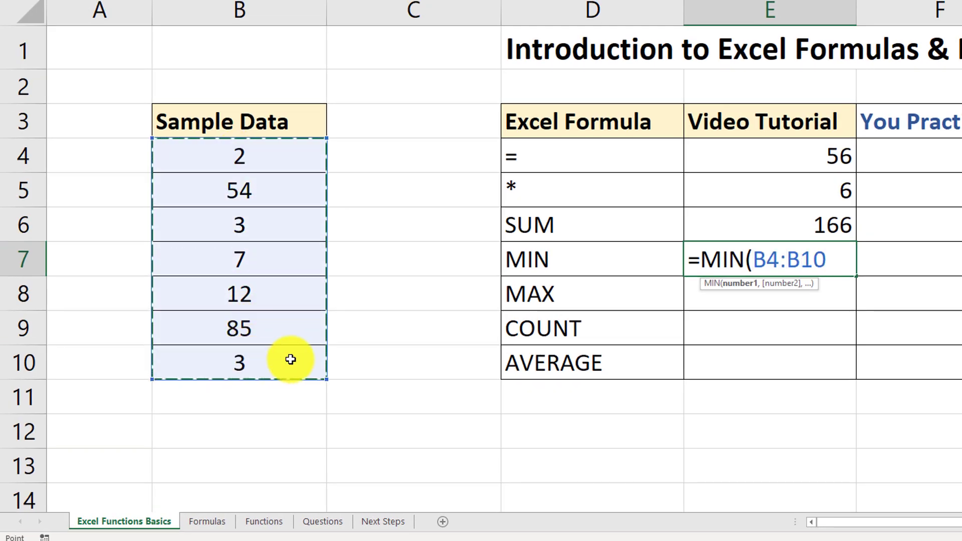
pyautogui.write(')')
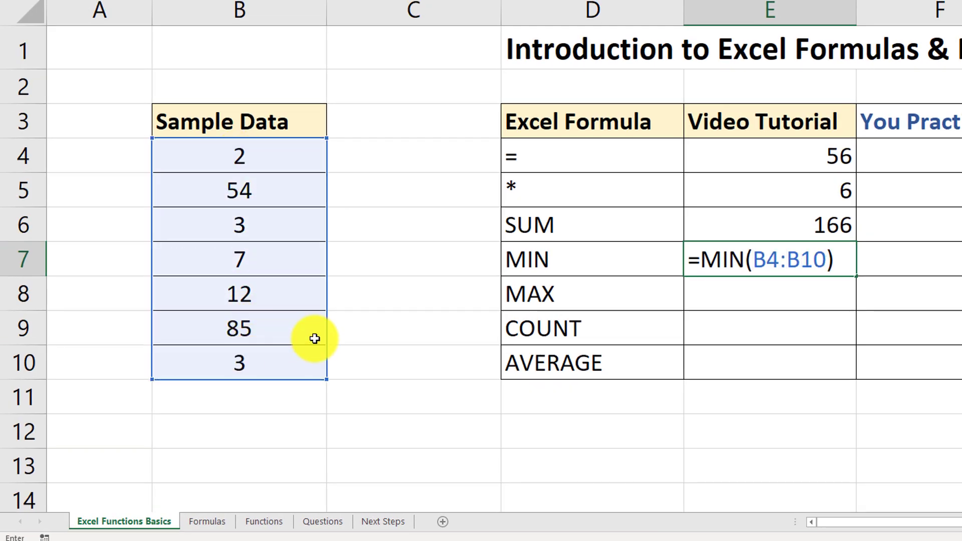
pyautogui.press('Return')
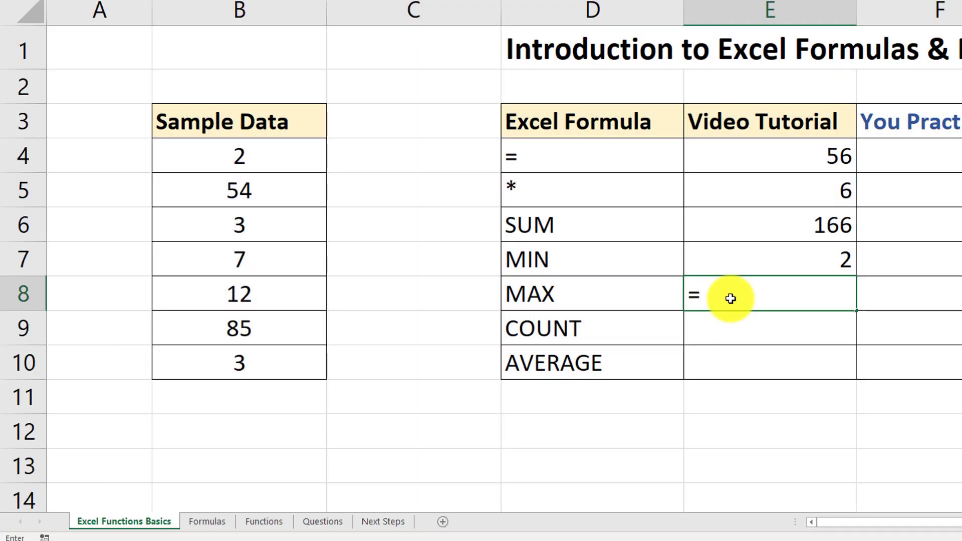
# Step: Enter the formula =MAX(B4:B10) in E8 to find the largest Sample Data value
pyautogui.write('MAX')
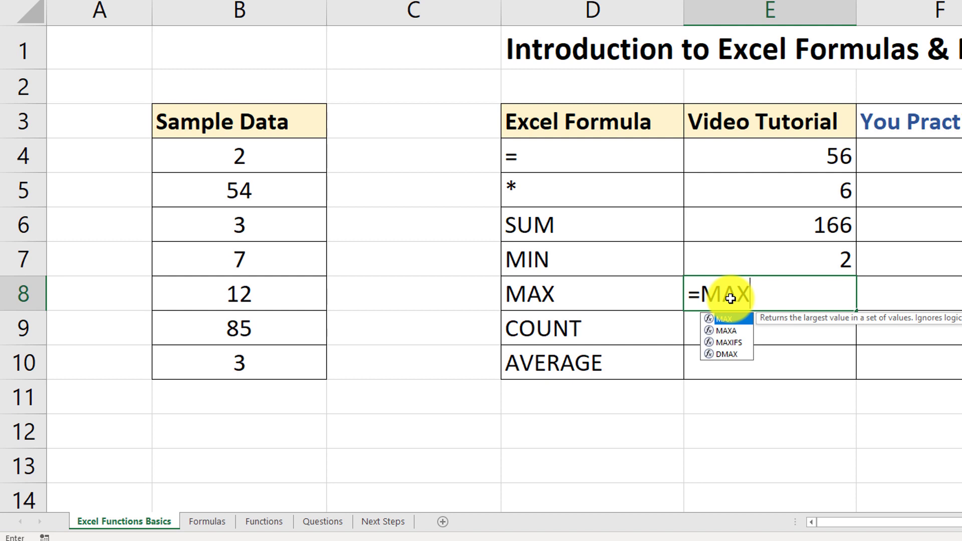
pyautogui.write('(')
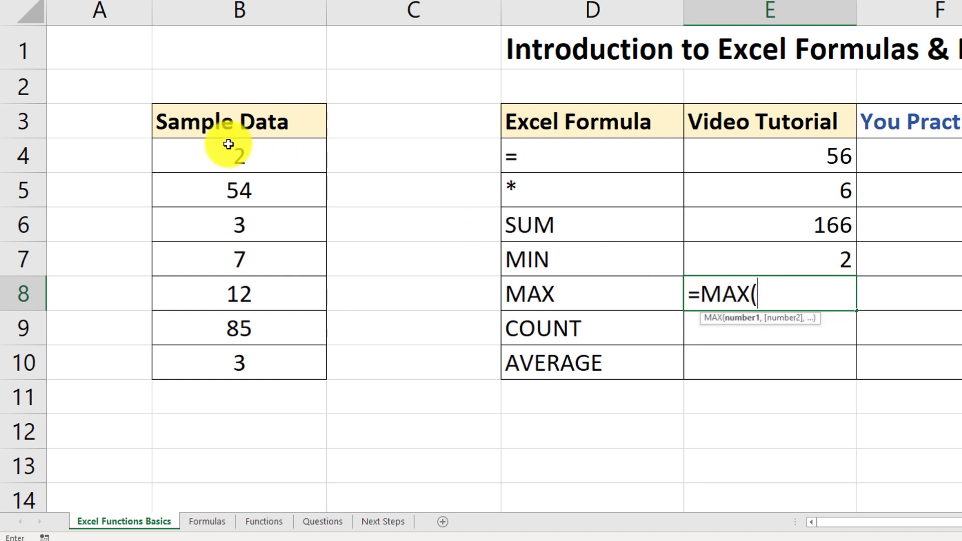
pyautogui.moveTo(253, 155); pyautogui.dragTo(278, 362)
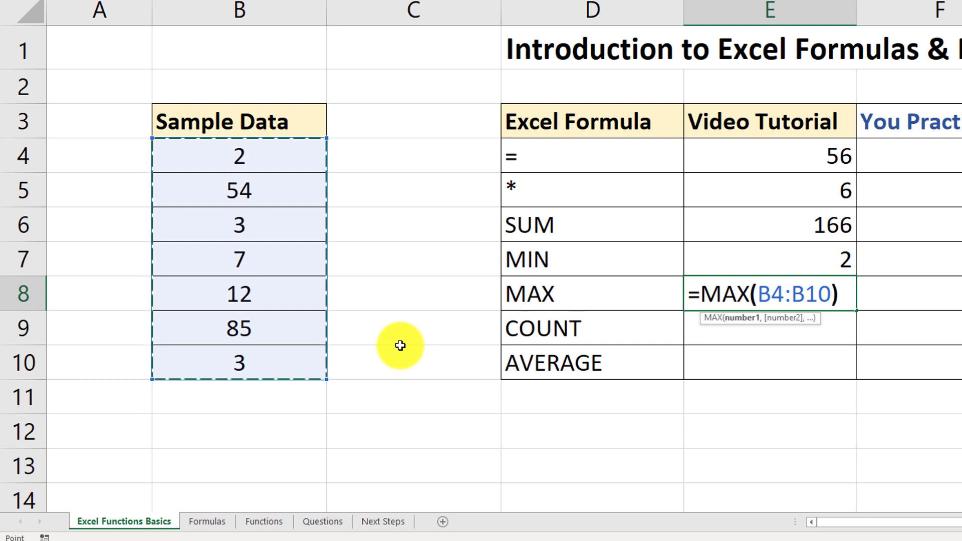
pyautogui.press('Return')
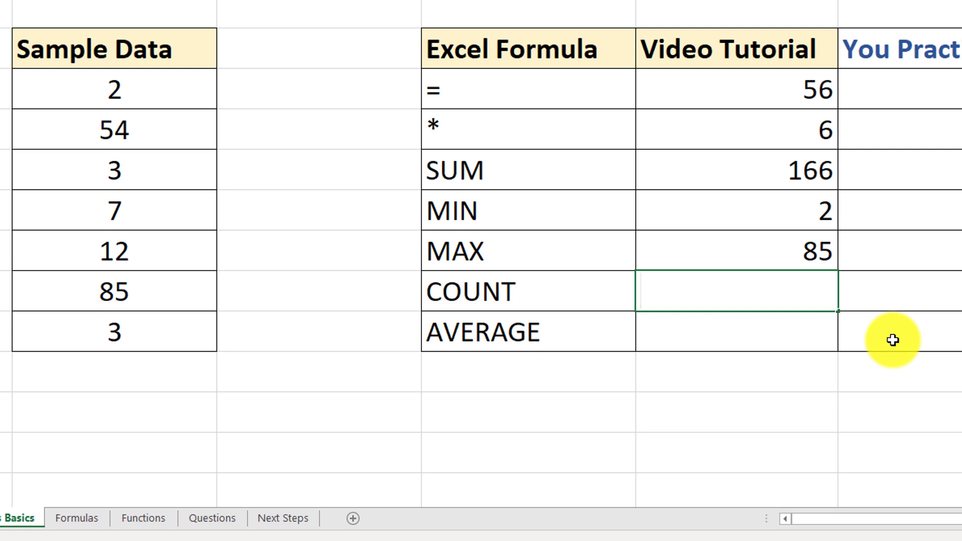
# Step: Enter the formula =COUNT(B4:B10) in E9 to count the Sample Data values
pyautogui.write('=')
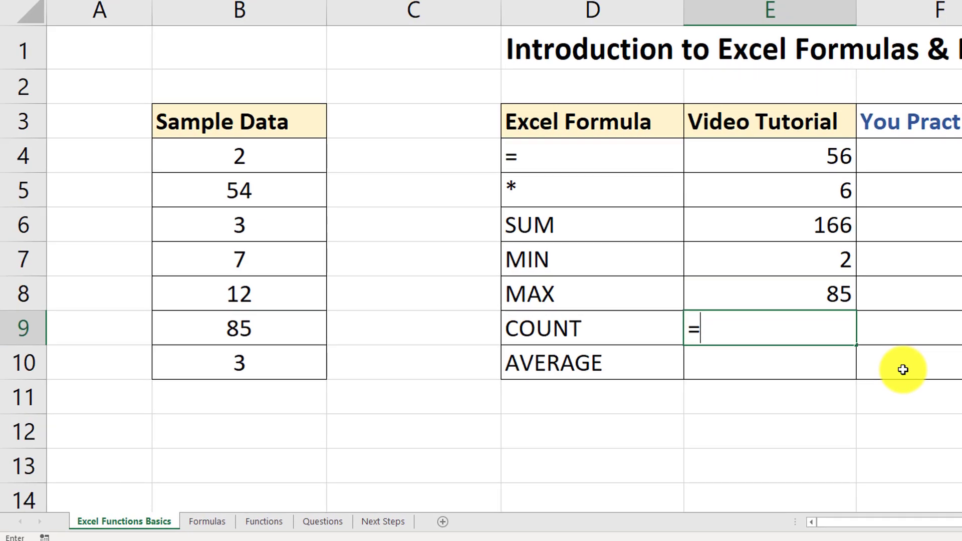
pyautogui.write('COUN')
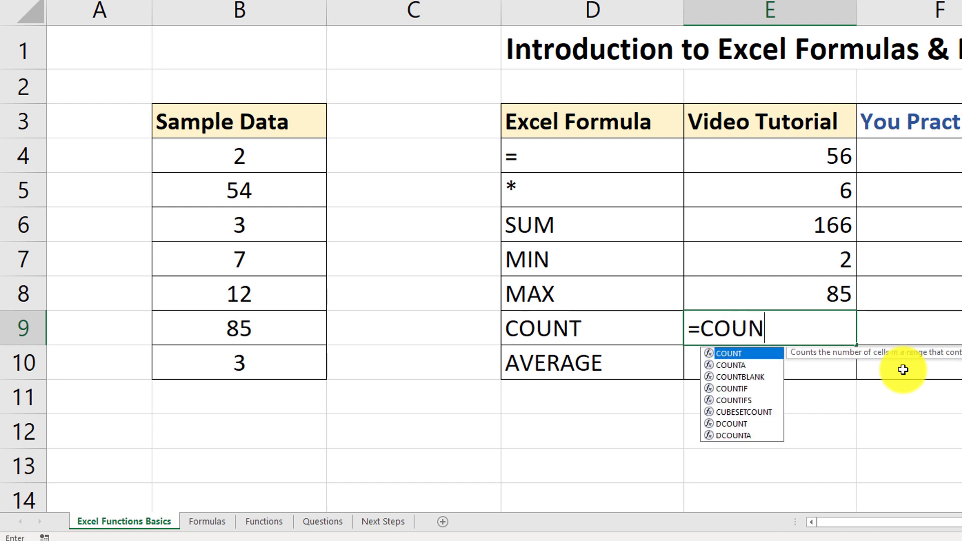
pyautogui.write('T(')
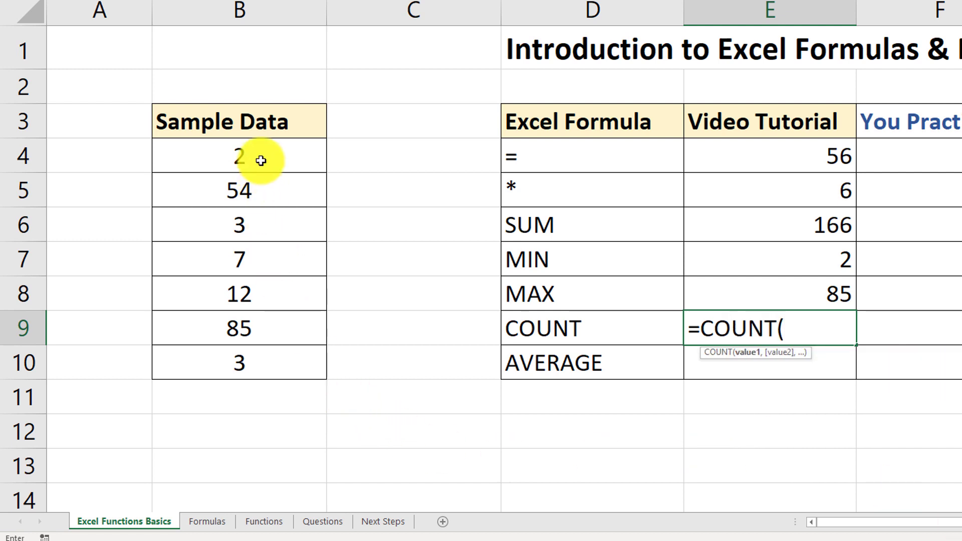
pyautogui.moveTo(261, 161); pyautogui.dragTo(241, 365)
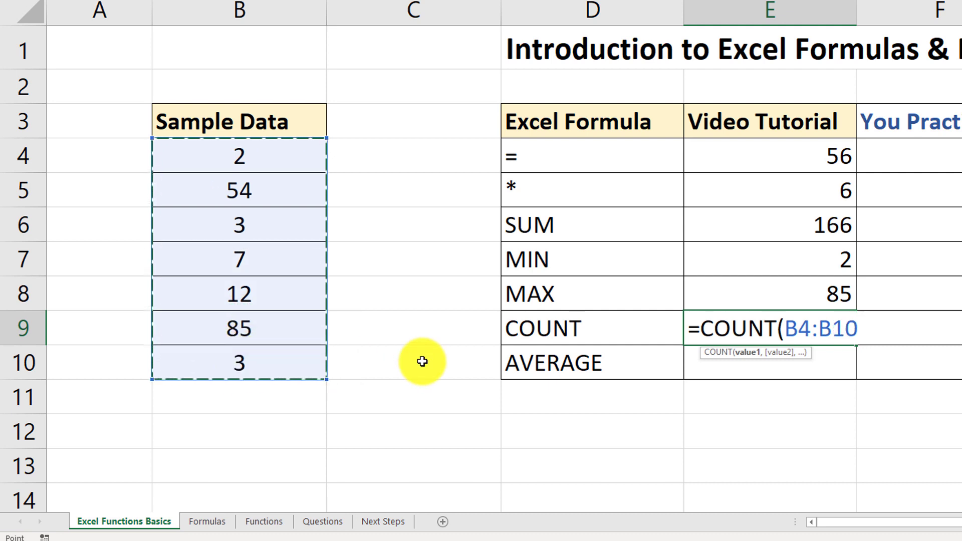
pyautogui.write(')')
pyautogui.press('Return')
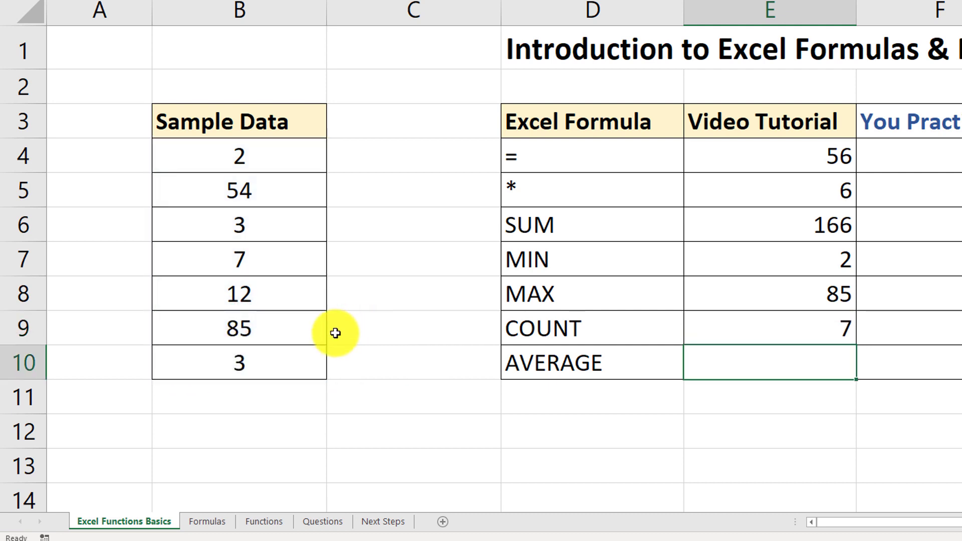
# Step: Replace the formula in E9, the COUNT row's Video Tutorial cell, with =COUNT(B6:B10)
pyautogui.click(768, 329)
pyautogui.click(264, 0)
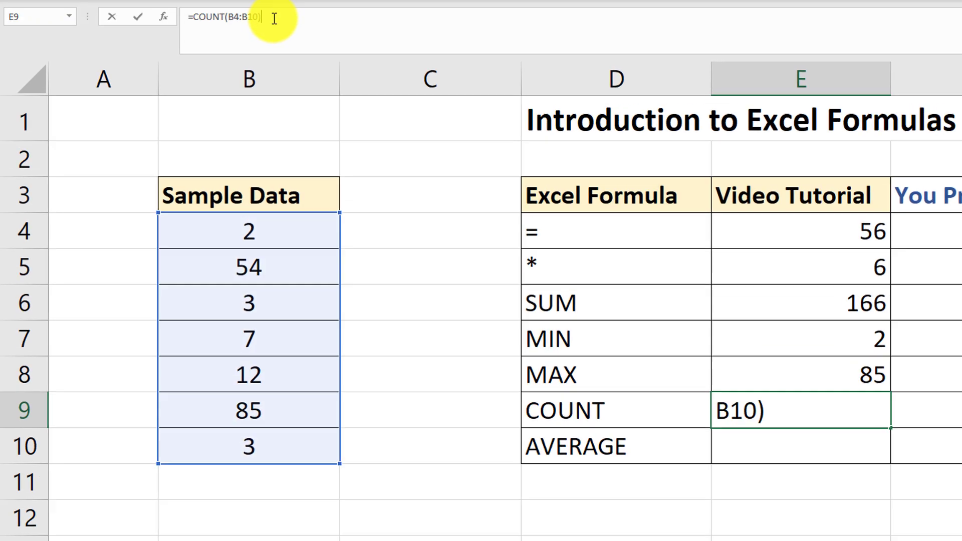
pyautogui.moveTo(274, 18); pyautogui.dragTo(145, 19)
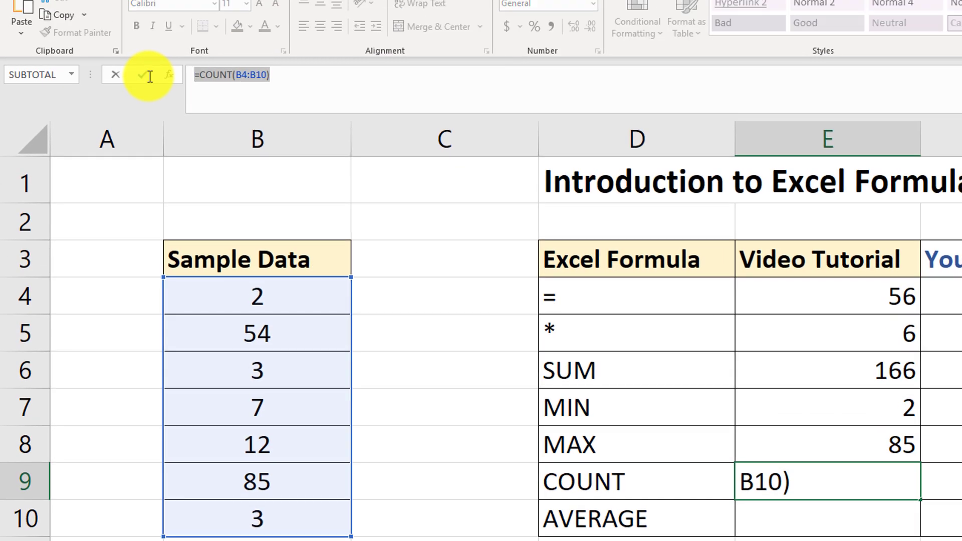
pyautogui.press('Delete')
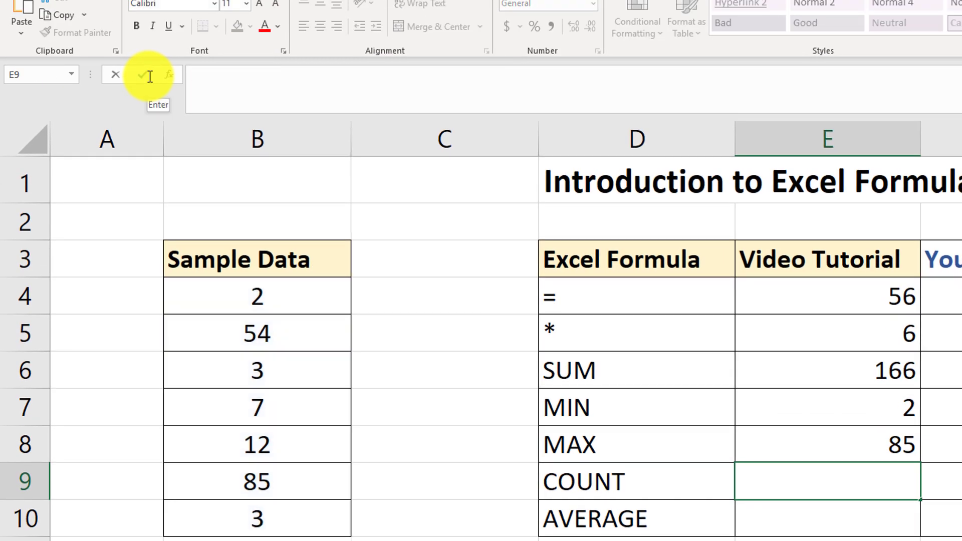
pyautogui.write('=COUNT')
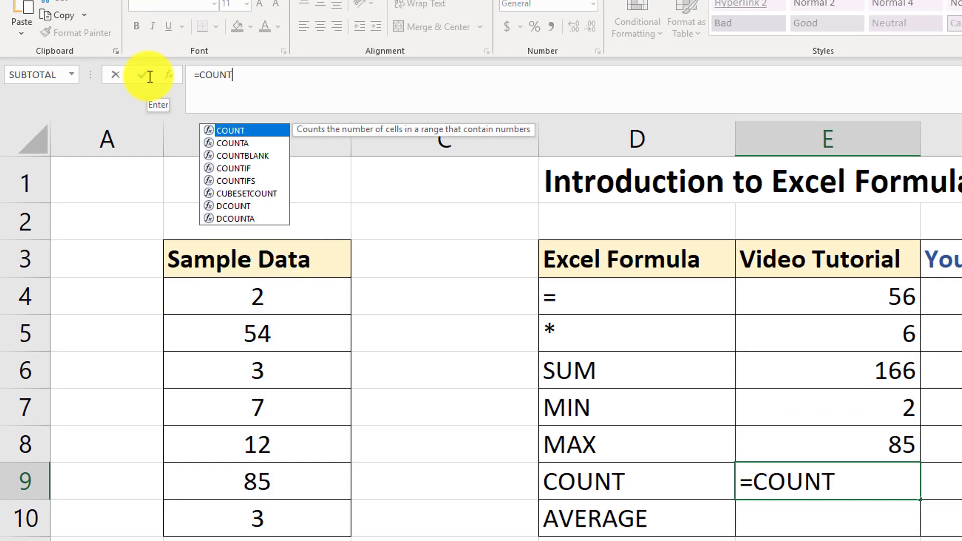
pyautogui.write('(')
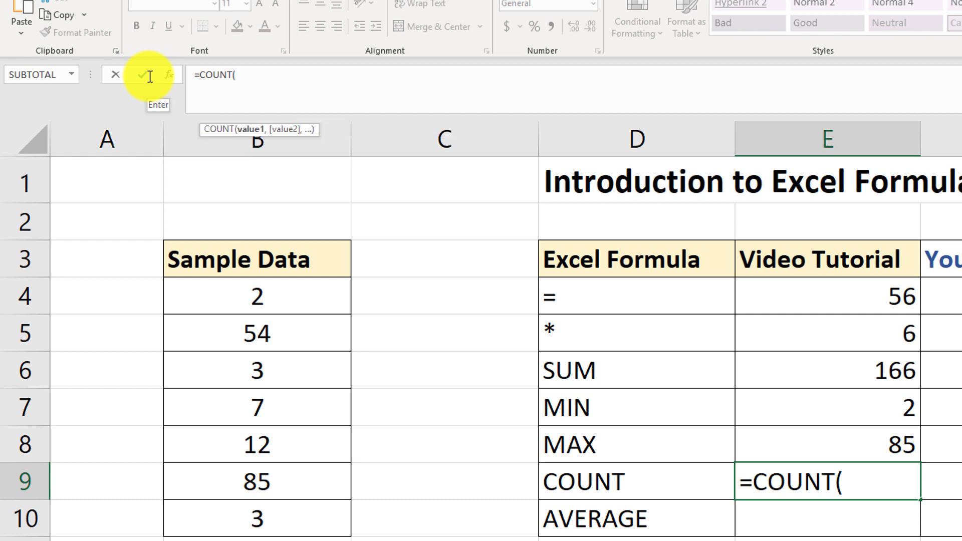
pyautogui.moveTo(268, 371); pyautogui.dragTo(273, 527)
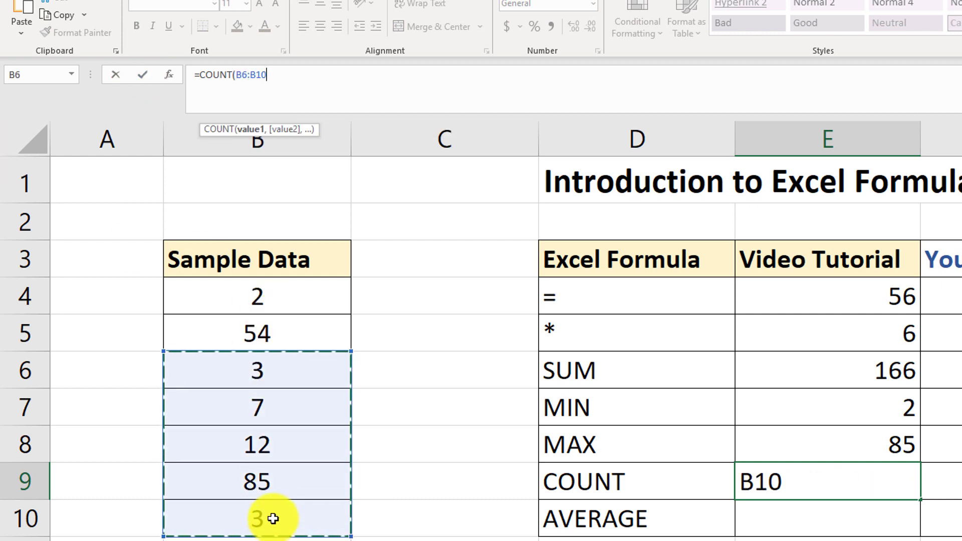
pyautogui.write(')')
pyautogui.press('Return')
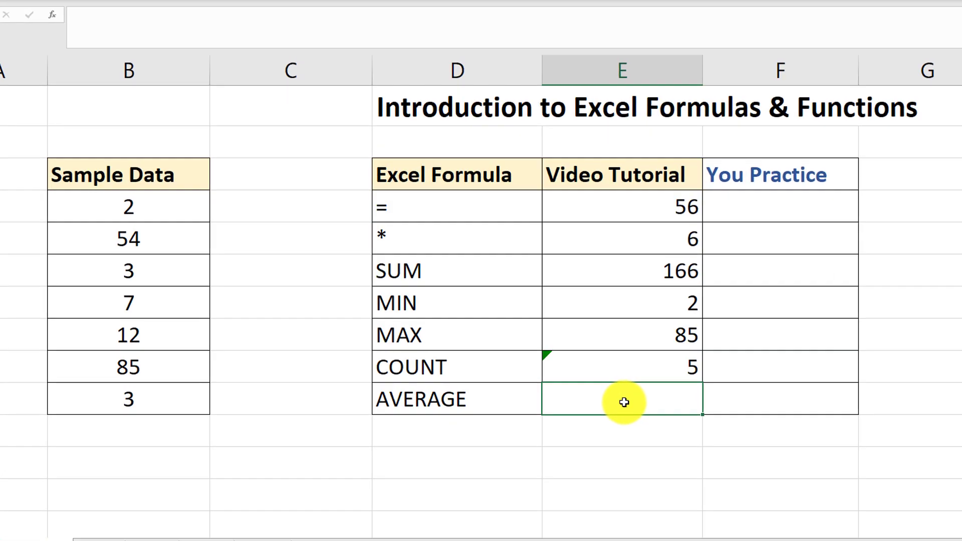
# Step: Enter the formula =AVERAGE(B4:B10) in E10 to average the Sample Data values
pyautogui.write('=')
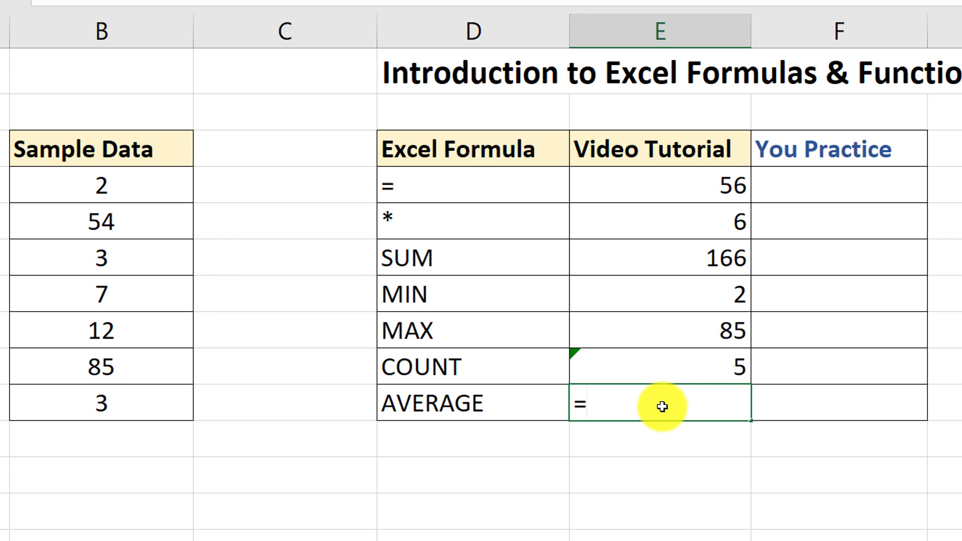
pyautogui.write('AVERAGE')
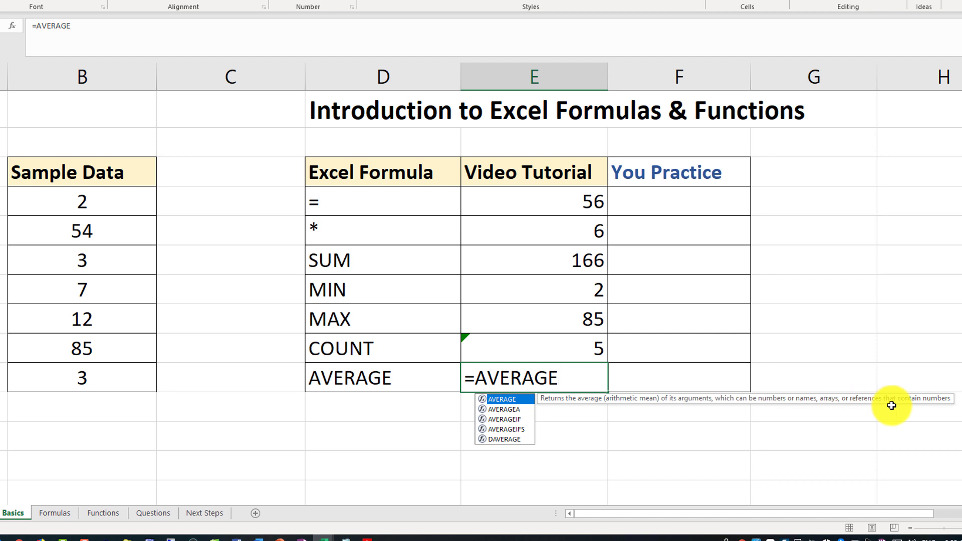
pyautogui.write('(')
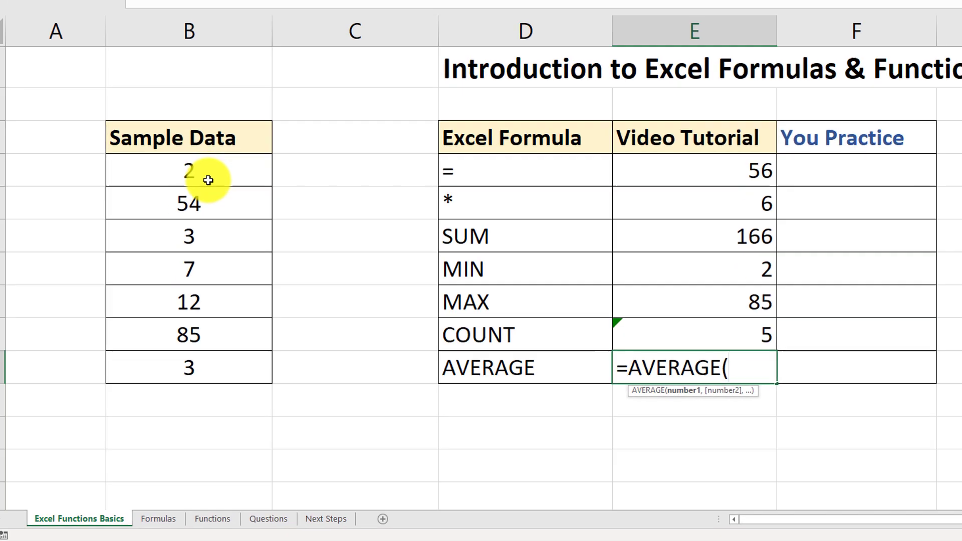
pyautogui.moveTo(88, 205); pyautogui.dragTo(109, 380)
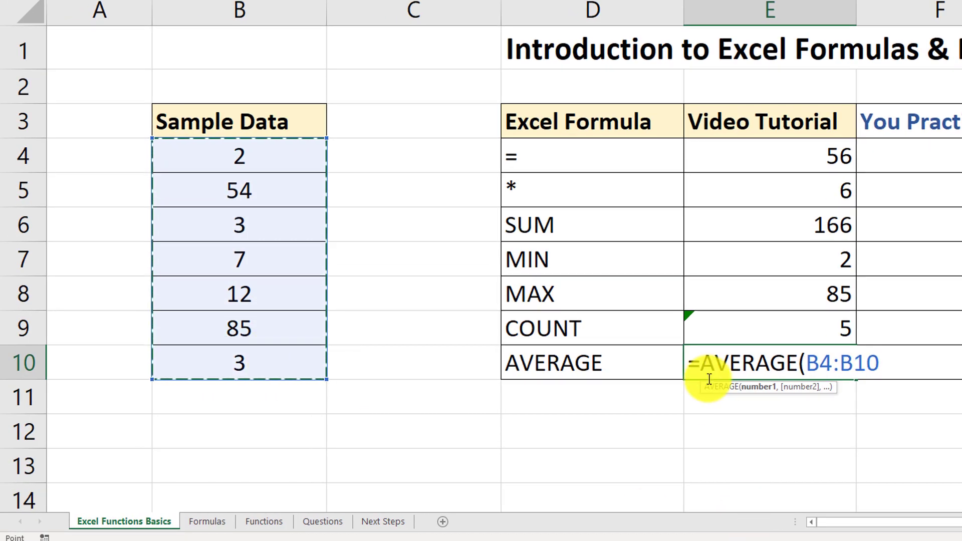
pyautogui.write(')')
pyautogui.press('Return')
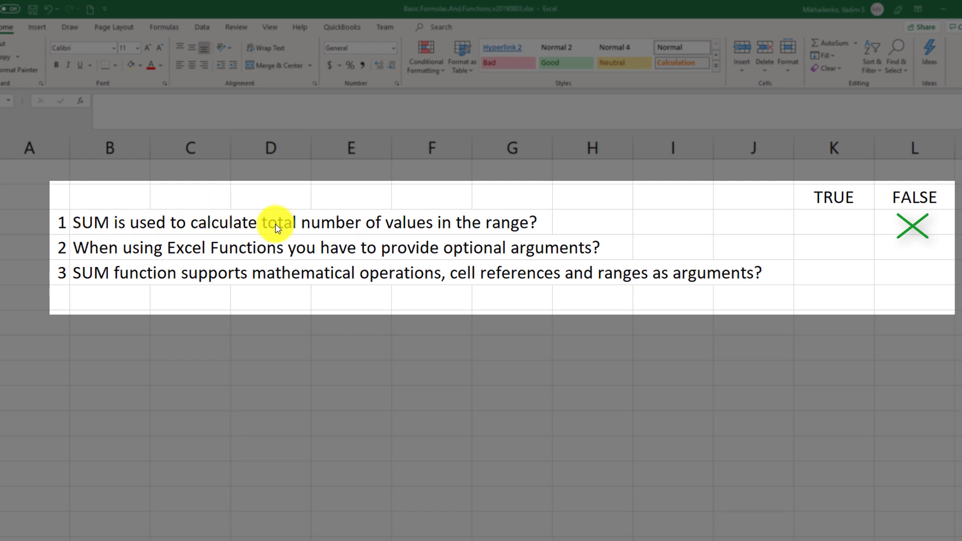
# Step: Mark question 1 as FALSE by filling its answer cell L3 with light green
pyautogui.click(916, 223)
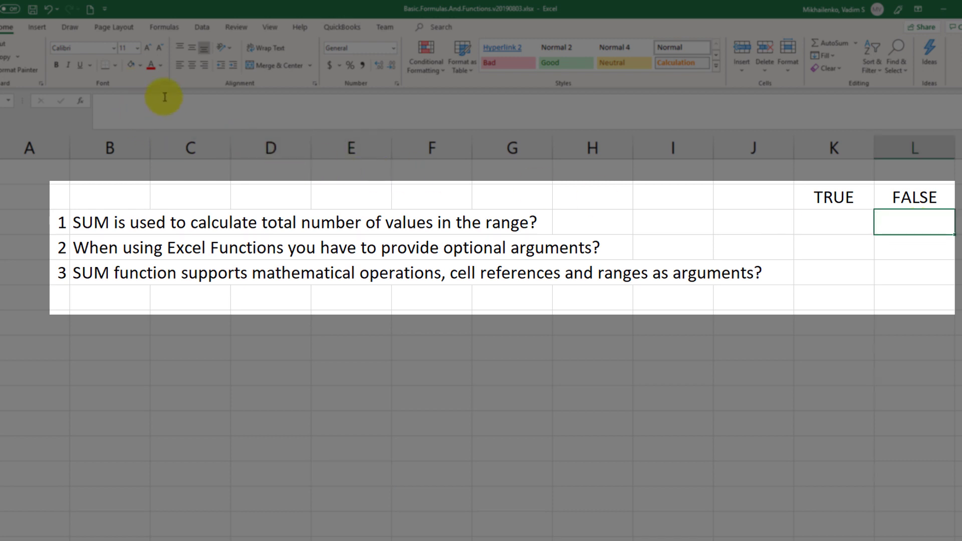
pyautogui.click(140, 65)
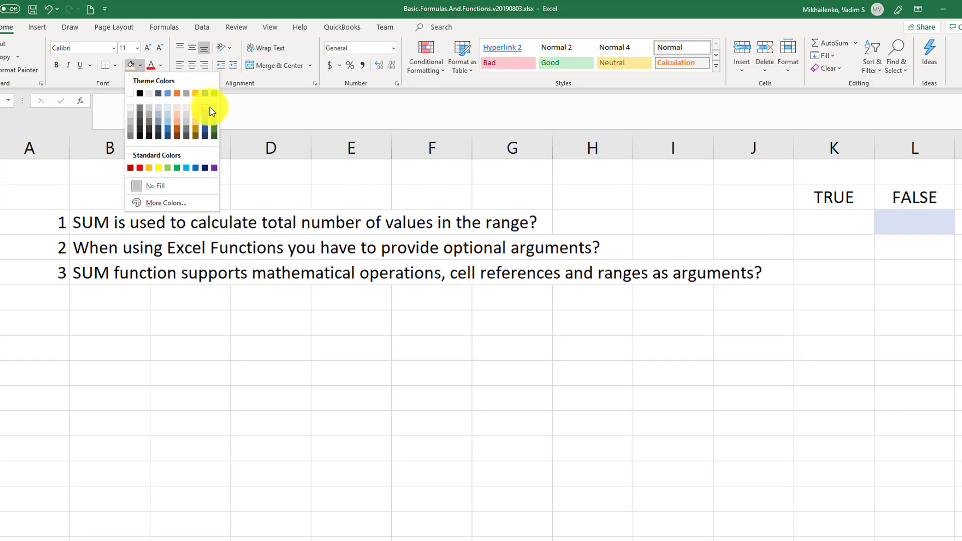
pyautogui.click(214, 108)
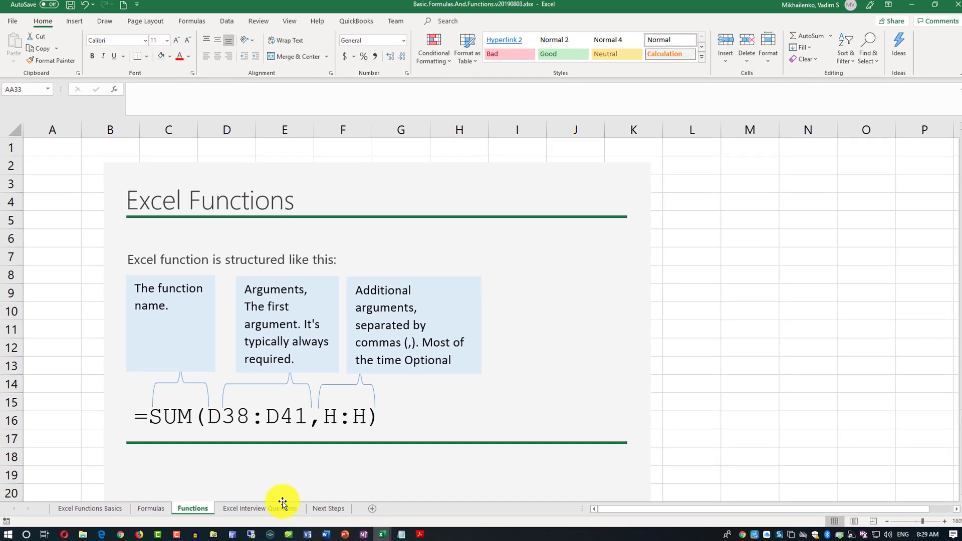
# Step: Switch to the Excel Interview Questions sheet and select L4, the FALSE answer cell of question 2
pyautogui.click(298, 517)
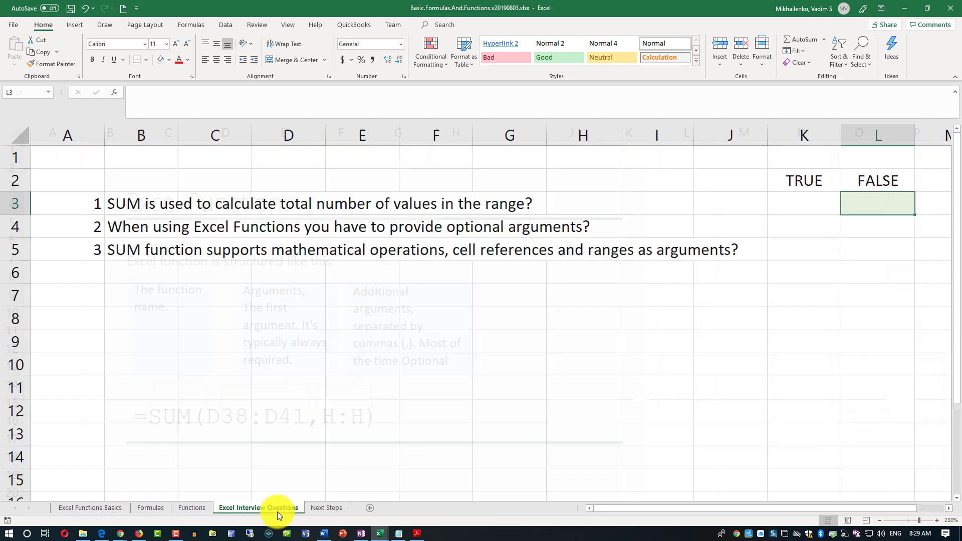
pyautogui.click(944, 213)
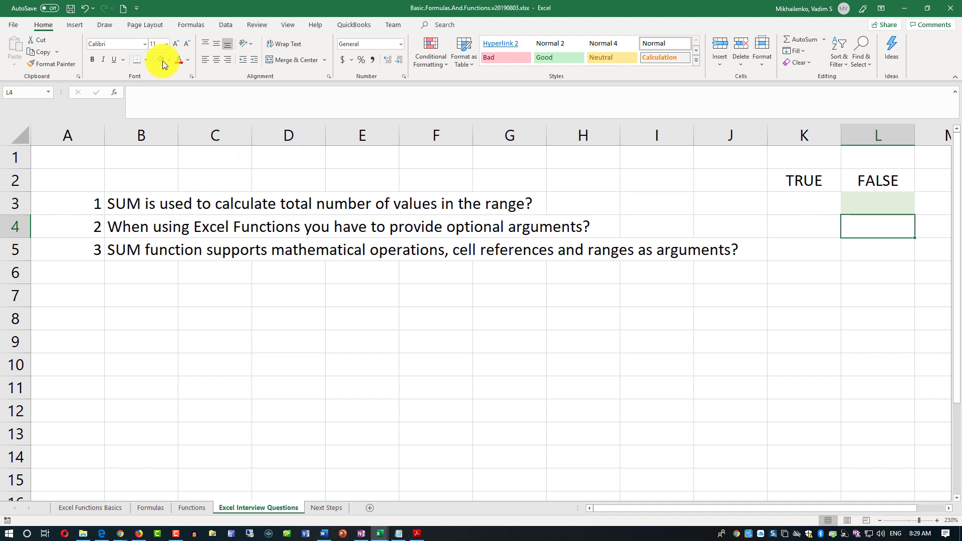